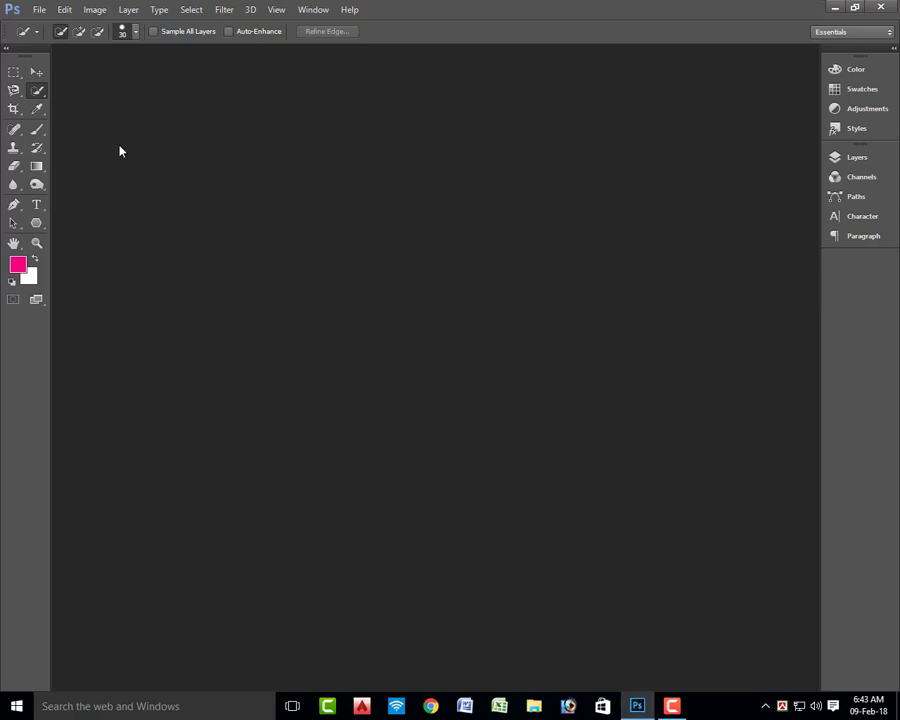
Choose the Quick Selection Tool and open the mahat image from the Modle Pic folder inside Photoshop CC as a document in Photoshop
{"action": "right_click", "coordinate": [38, 95]}
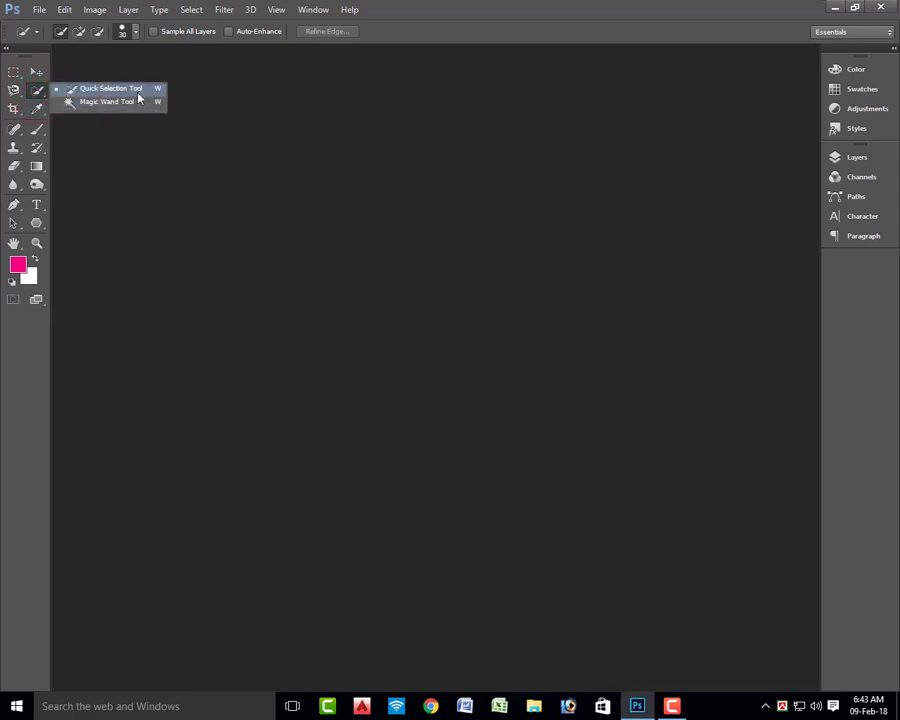
{"action": "left_click", "coordinate": [38, 91]}
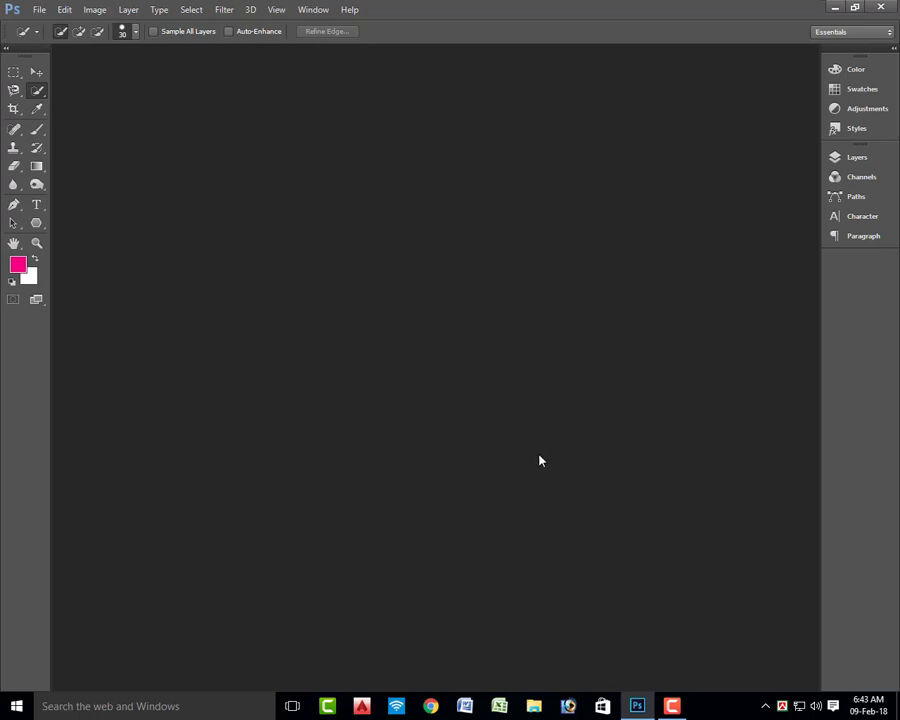
{"action": "left_click", "coordinate": [834, 7]}
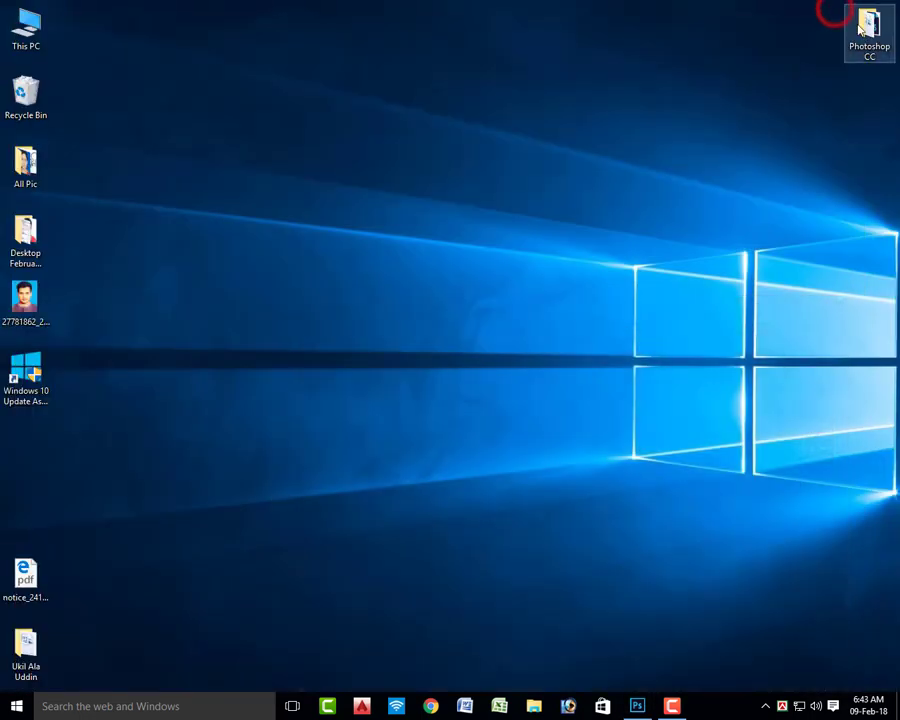
{"action": "left_click", "coordinate": [868, 32]}
{"action": "double_click", "coordinate": [868, 32]}
{"action": "double_click", "coordinate": [203, 164]}
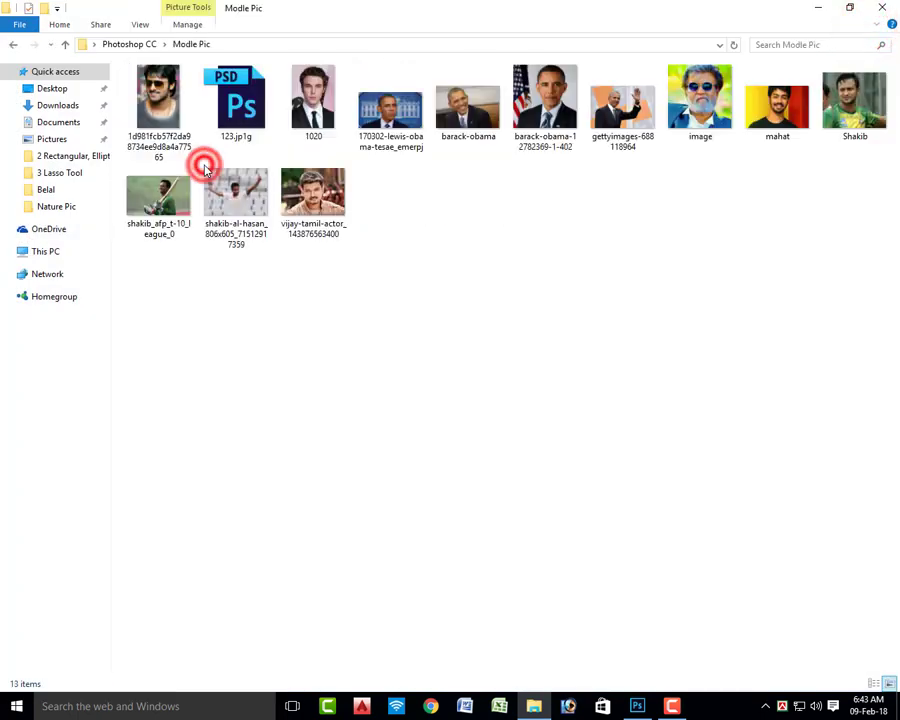
{"action": "left_click", "coordinate": [777, 100]}
{"action": "left_click_drag", "start_coordinate": [585, 172], "coordinate": [401, 467]}
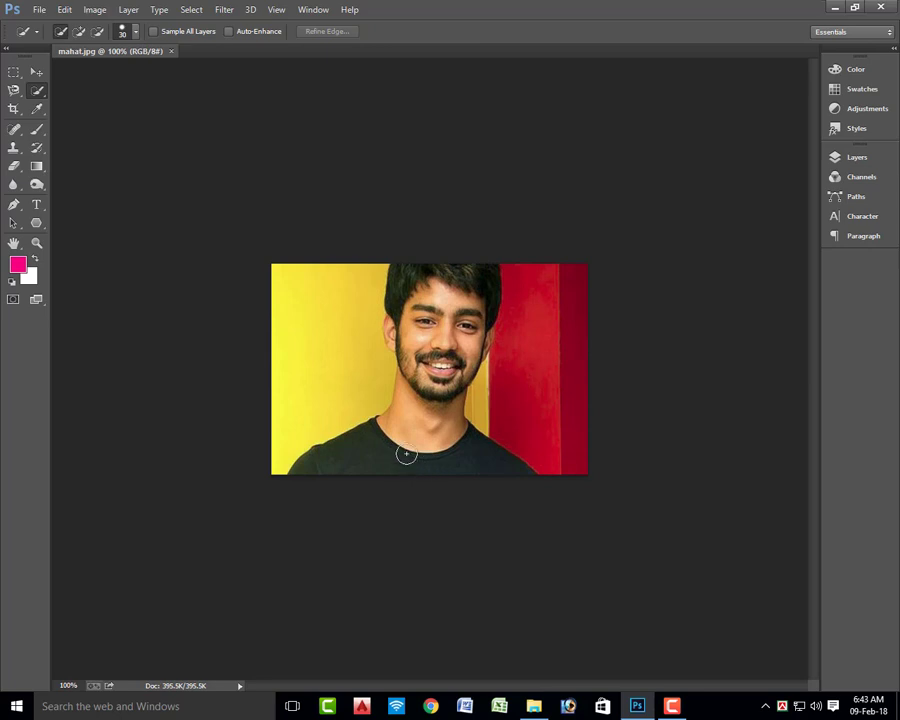
Select the yellow and red background around the man with the Quick Selection Tool, including the yellow strip beside his neck
{"action": "scroll", "coordinate": [699, 491], "scroll_direction": "down", "scroll_amount": 2}
{"action": "scroll", "coordinate": [647, 470], "scroll_direction": "up", "scroll_amount": 5}
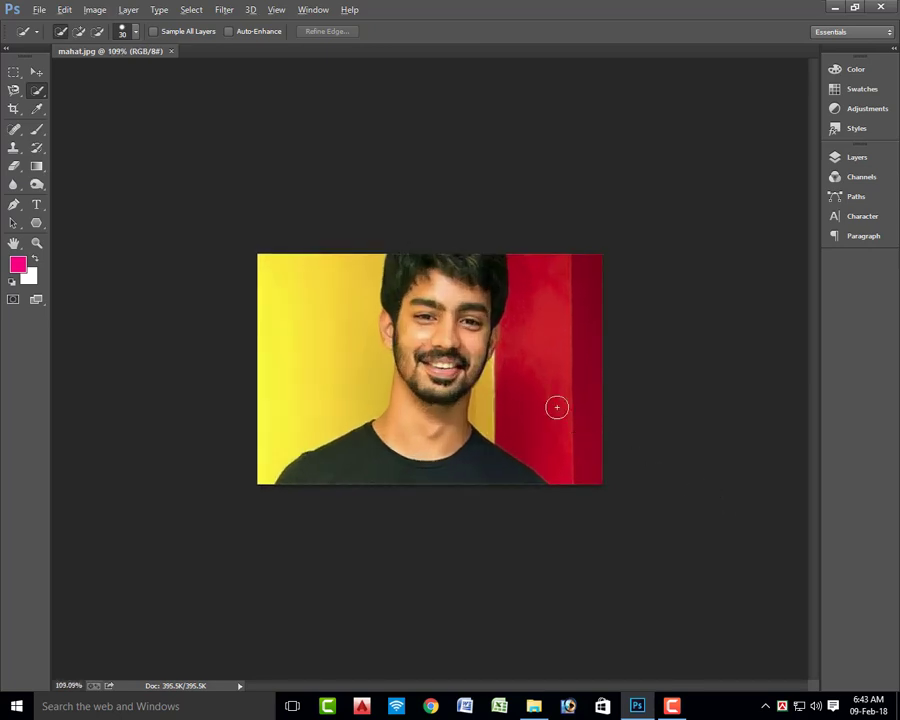
{"action": "scroll", "coordinate": [556, 406], "scroll_direction": "up", "scroll_amount": 1}
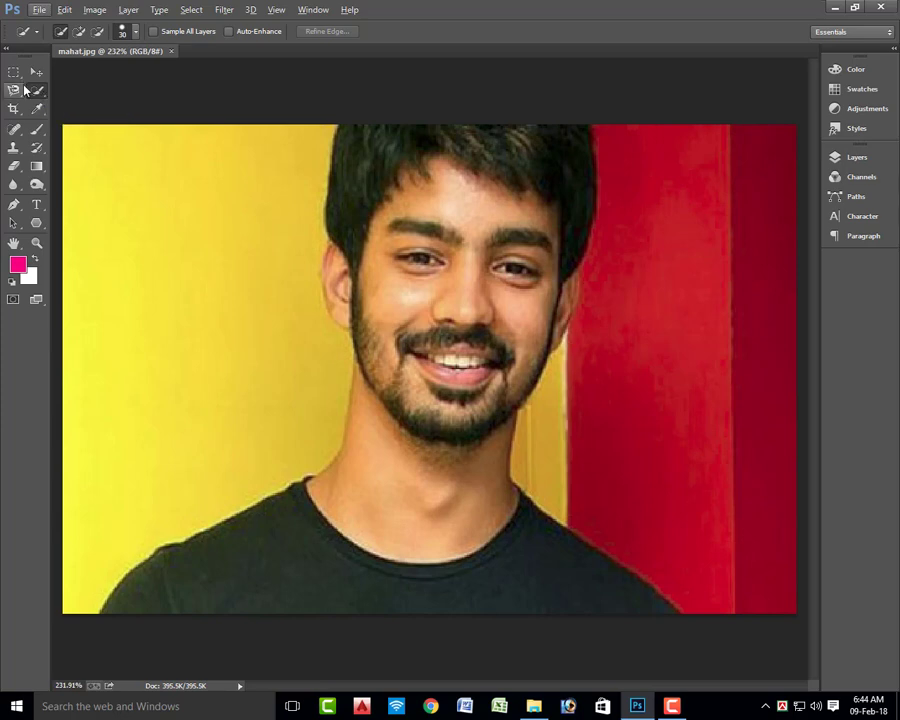
{"action": "left_click_drag", "start_coordinate": [97, 178], "coordinate": [135, 211]}
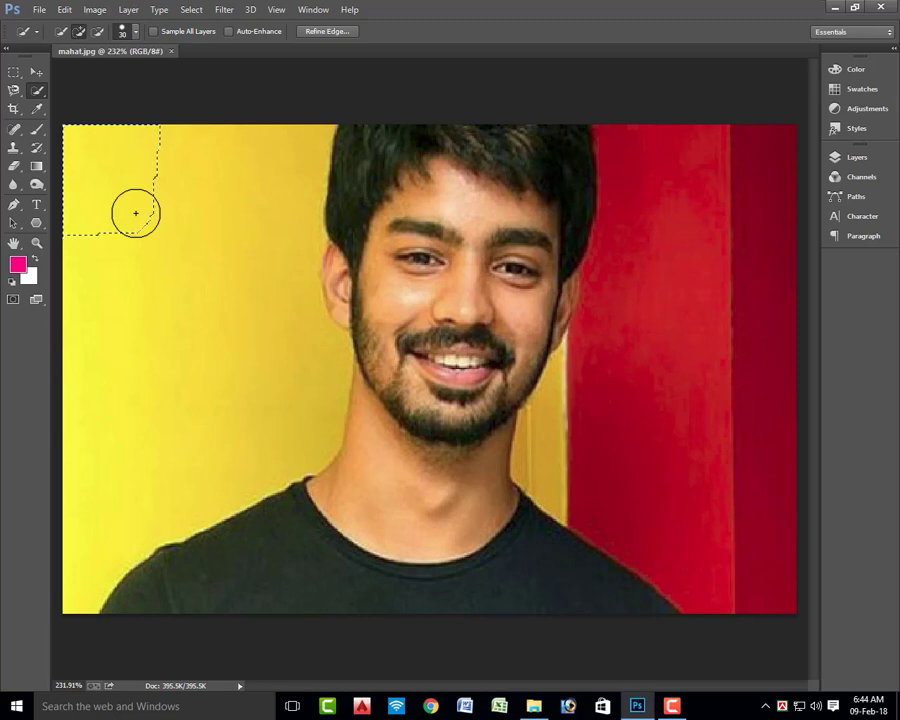
{"action": "left_click", "coordinate": [134, 212]}
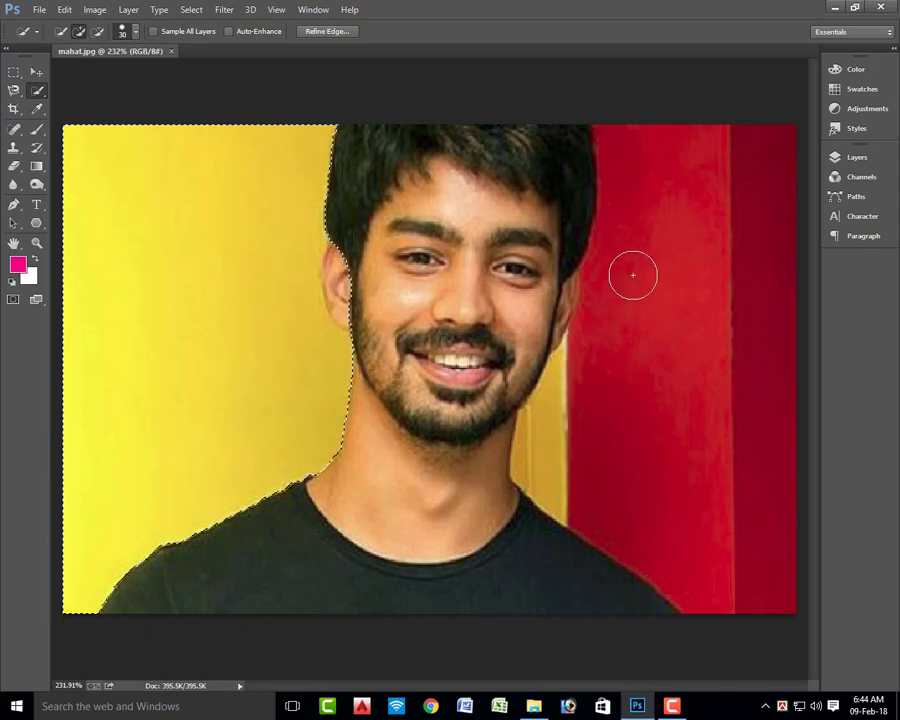
{"action": "left_click_drag", "start_coordinate": [650, 245], "coordinate": [669, 289]}
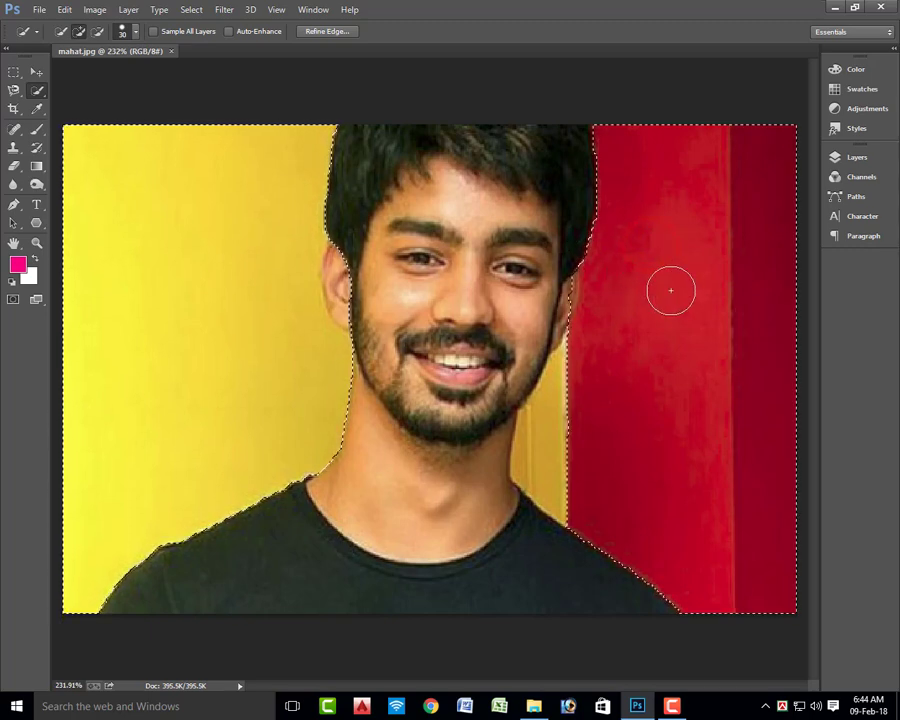
{"action": "left_click_drag", "start_coordinate": [553, 413], "coordinate": [555, 443]}
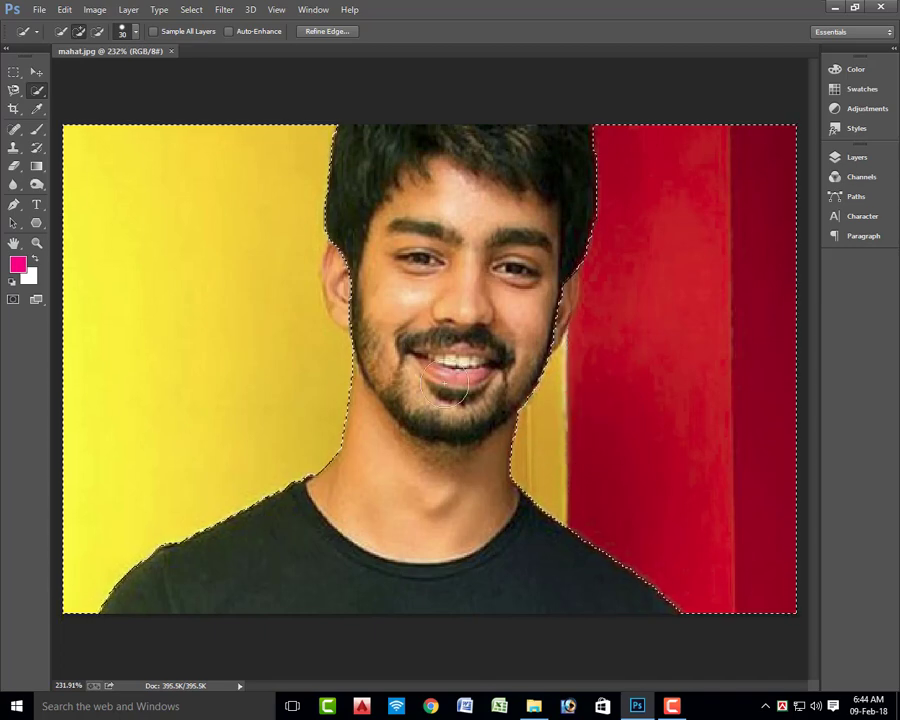
Subtract both of the man's ears from the background selection with the Quick Selection Tool
{"action": "scroll", "coordinate": [449, 380], "scroll_direction": "down", "scroll_amount": 1, "text": "alt"}
{"action": "scroll", "coordinate": [449, 380], "scroll_direction": "up", "scroll_amount": 1, "text": "alt"}
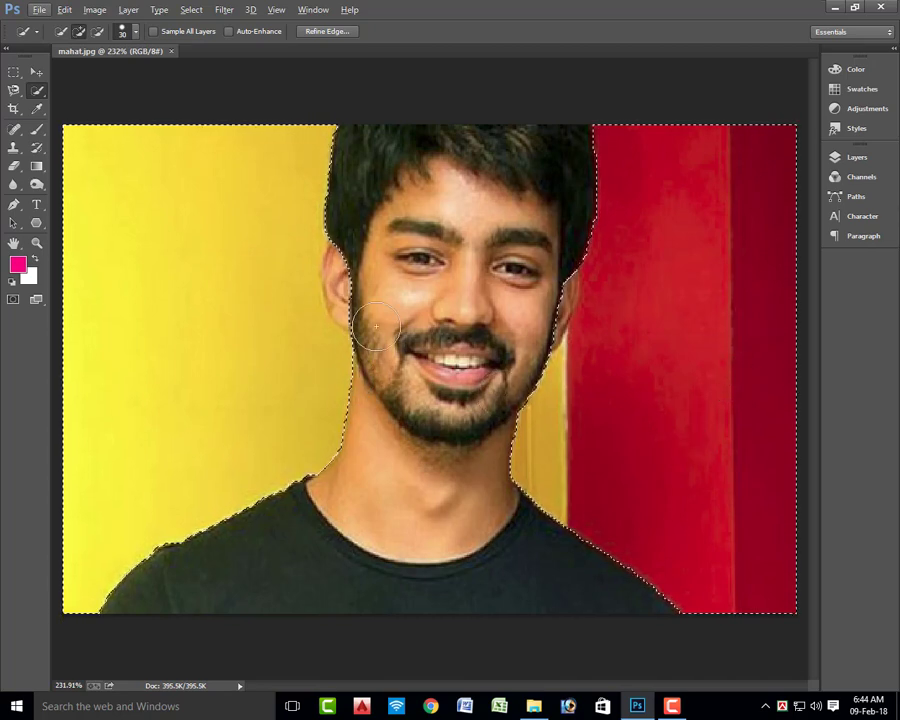
{"action": "left_click_drag", "start_coordinate": [335, 260], "coordinate": [328, 310]}
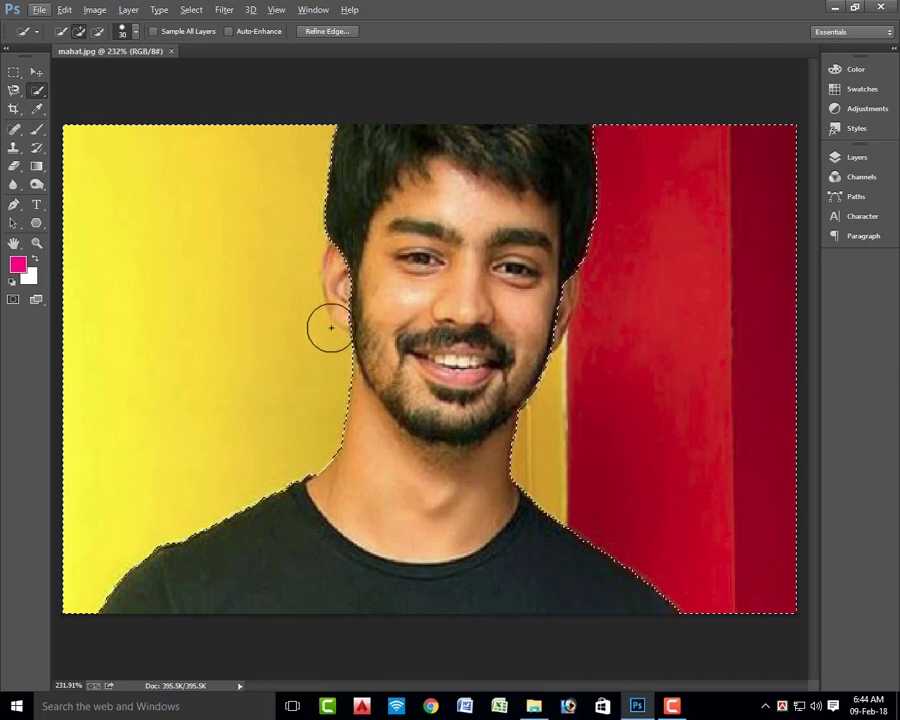
{"action": "left_click", "coordinate": [98, 33]}
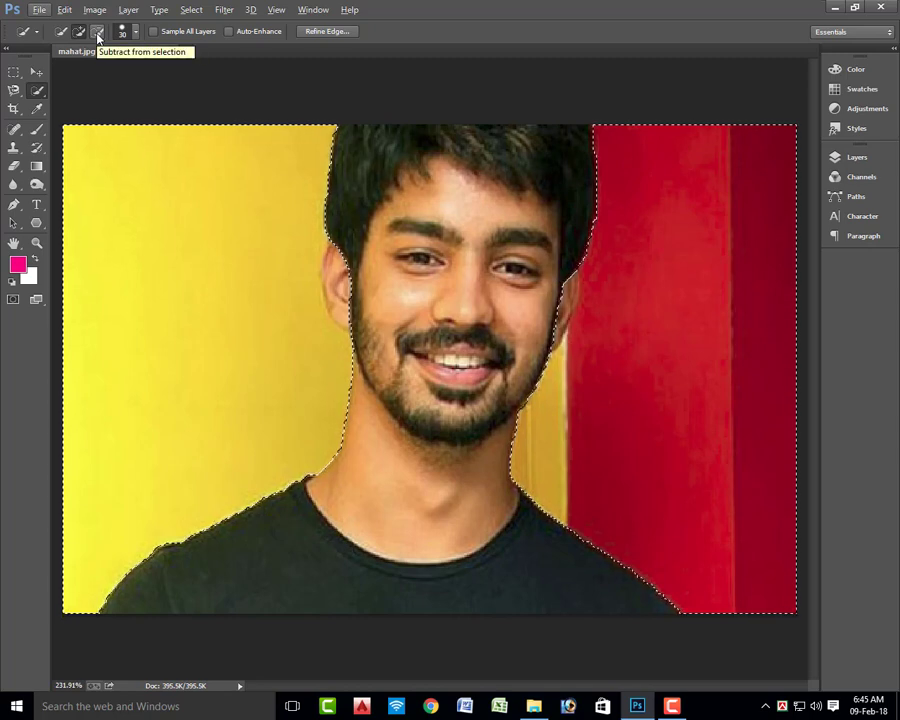
{"action": "left_click", "coordinate": [98, 33]}
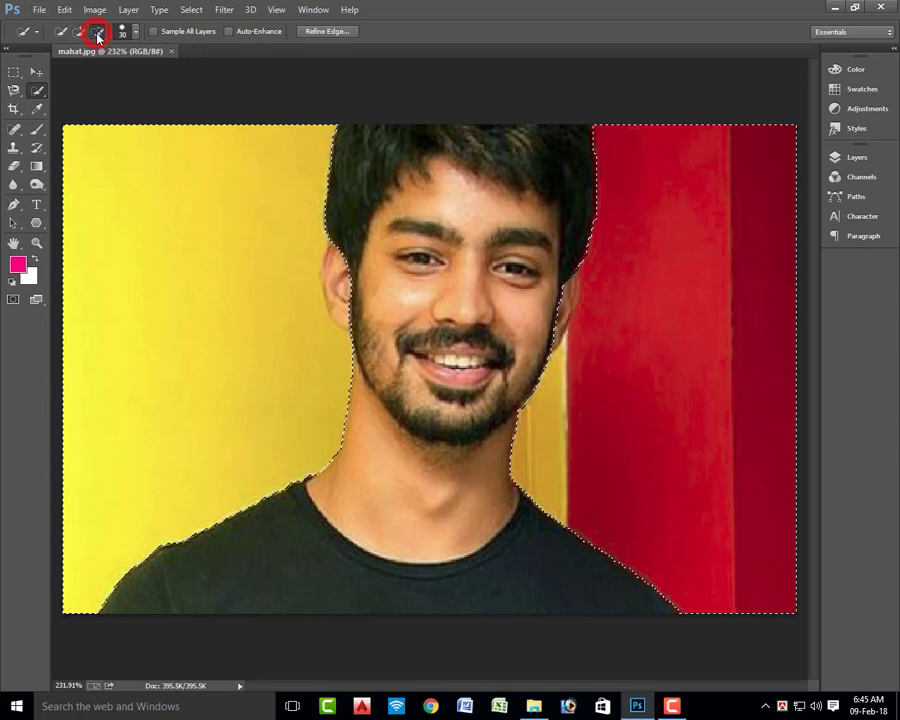
{"action": "left_click", "coordinate": [350, 265]}
{"action": "left_click", "coordinate": [350, 281]}
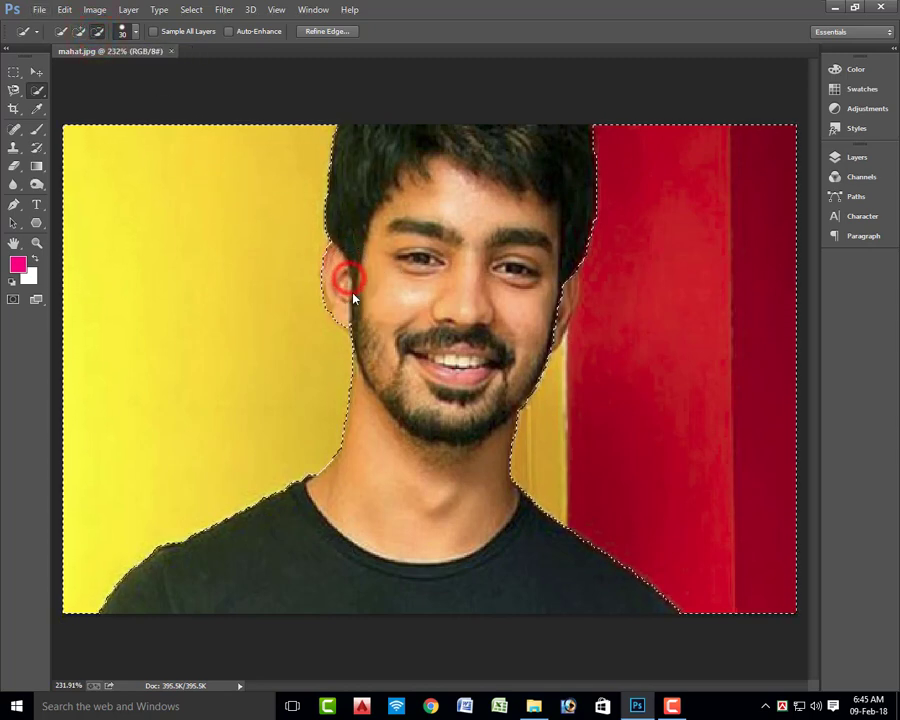
{"action": "left_click", "coordinate": [352, 299]}
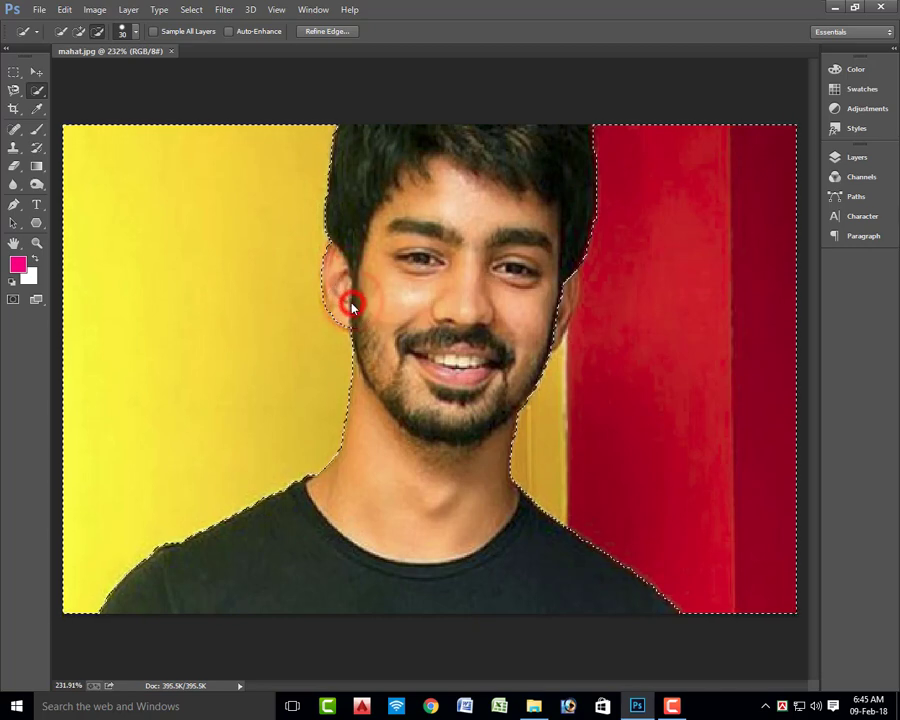
{"action": "left_click", "coordinate": [539, 326]}
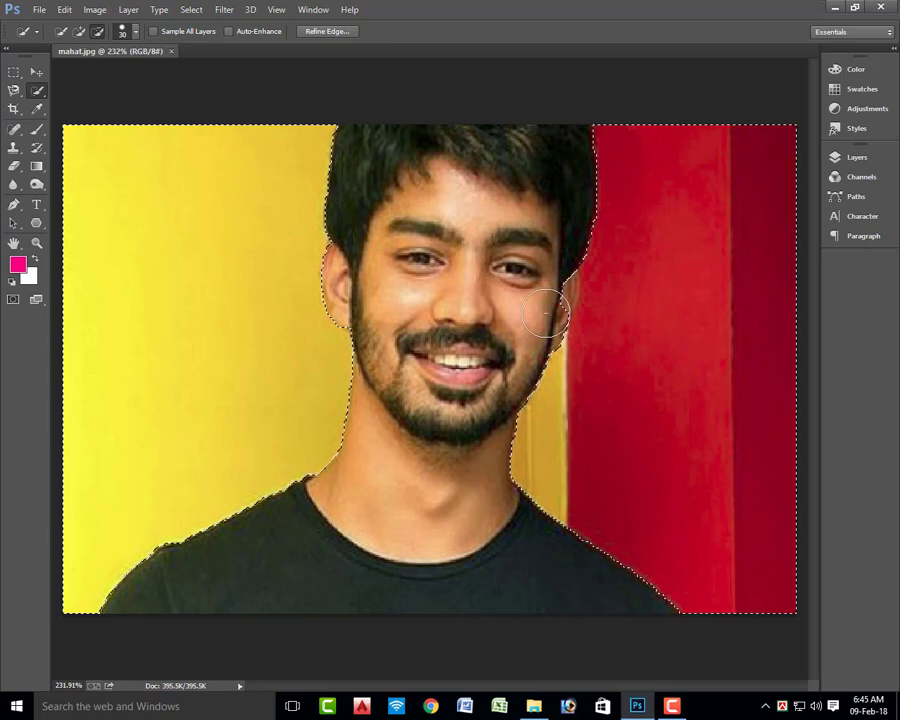
{"action": "left_click", "coordinate": [544, 313]}
{"action": "left_click", "coordinate": [552, 297]}
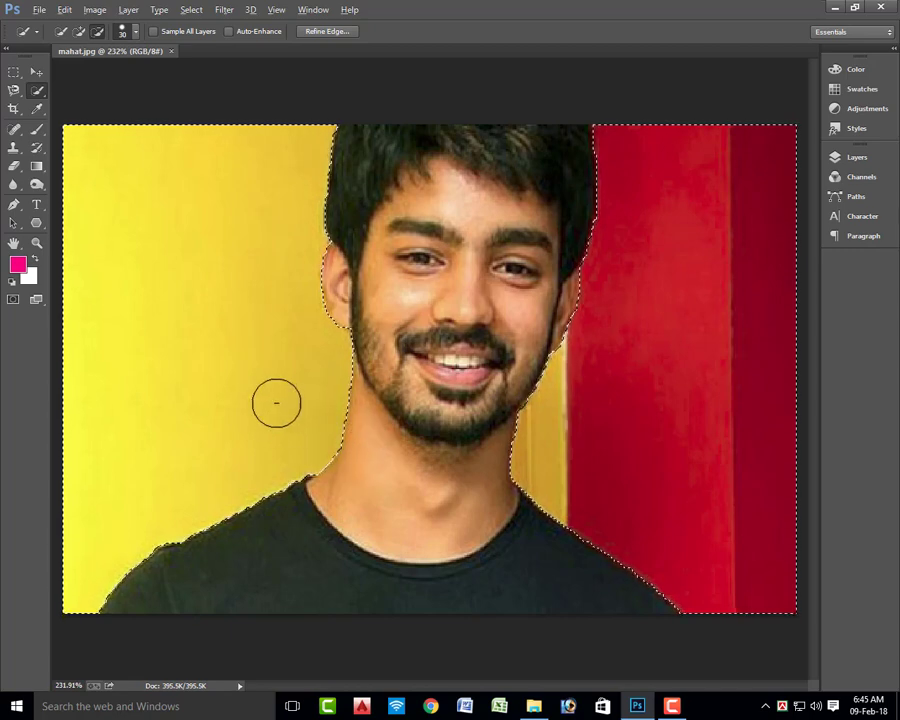
Feather the background selection with a radius of 2 pixels
{"action": "scroll", "coordinate": [275, 401], "scroll_direction": "up", "scroll_amount": 2}
{"action": "scroll", "coordinate": [275, 401], "scroll_direction": "down", "scroll_amount": 6}
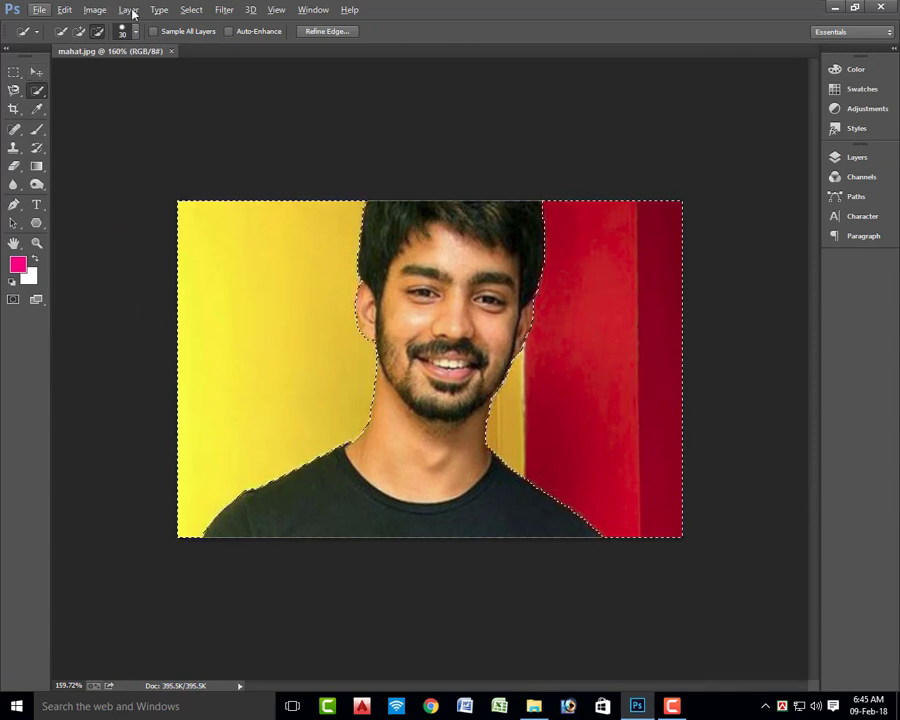
{"action": "right_click", "coordinate": [225, 326]}
{"action": "left_click", "coordinate": [259, 366]}
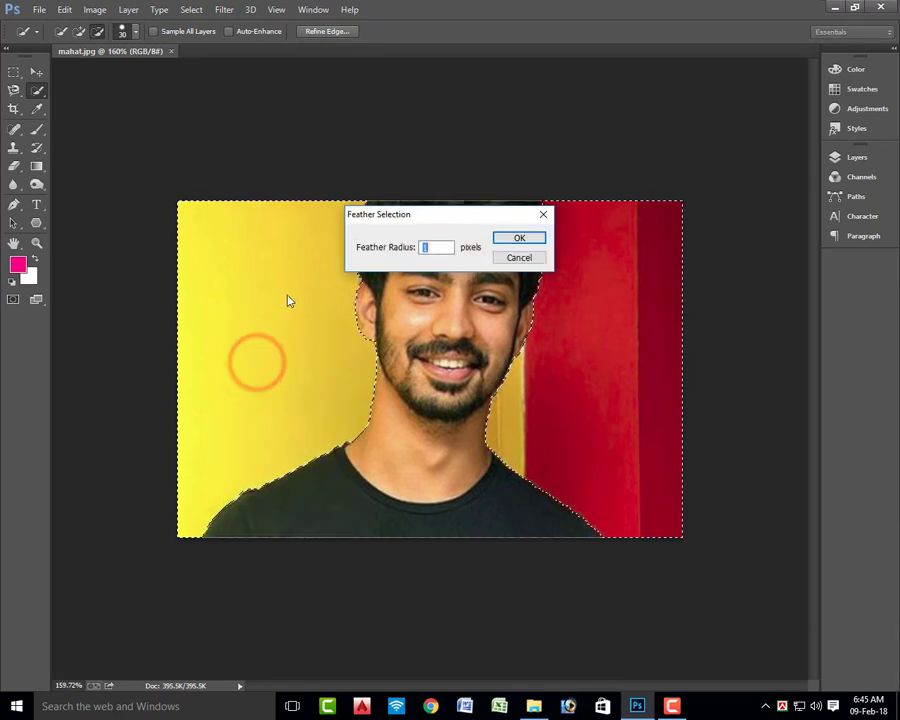
{"action": "type", "text": "2"}
{"action": "key", "text": "Return"}
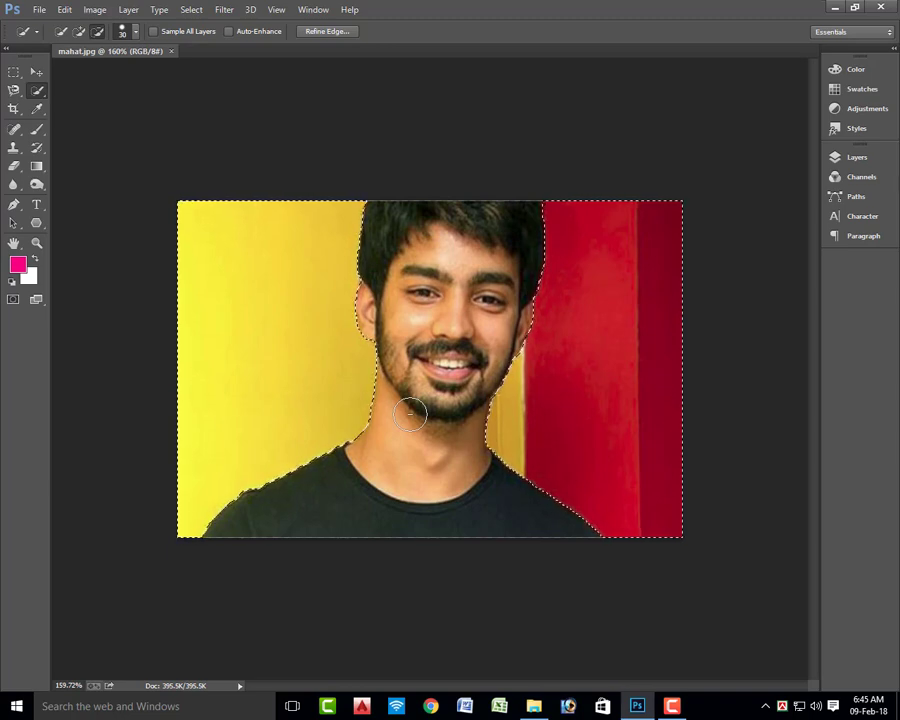
Set the foreground color to a light blue and fill the selected background with it
{"action": "left_click", "coordinate": [17, 263]}
{"action": "left_click_drag", "start_coordinate": [355, 514], "coordinate": [352, 518]}
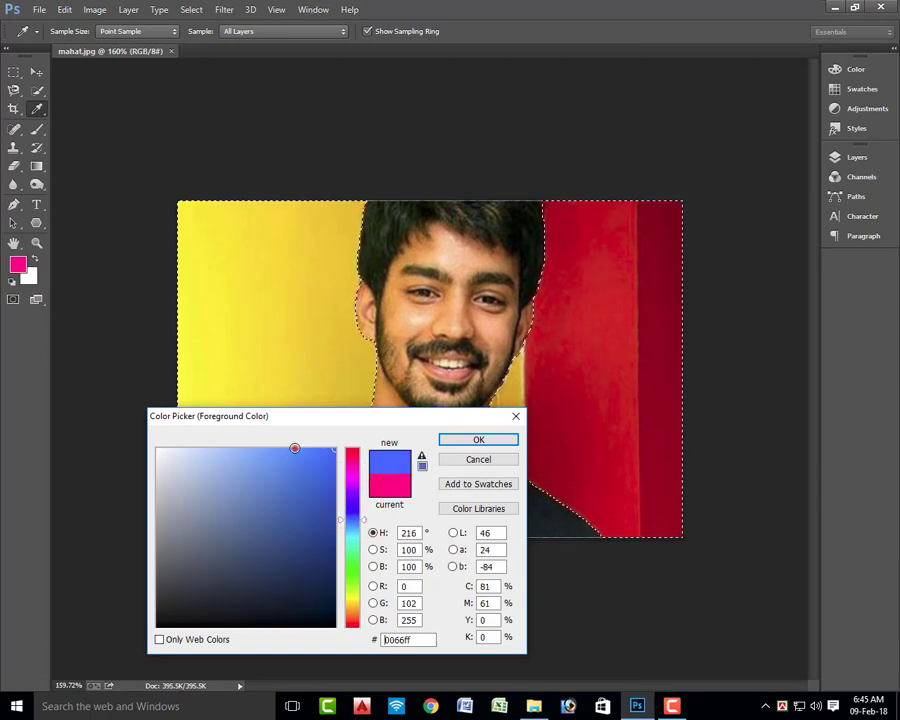
{"action": "left_click", "coordinate": [294, 445]}
{"action": "left_click", "coordinate": [497, 441]}
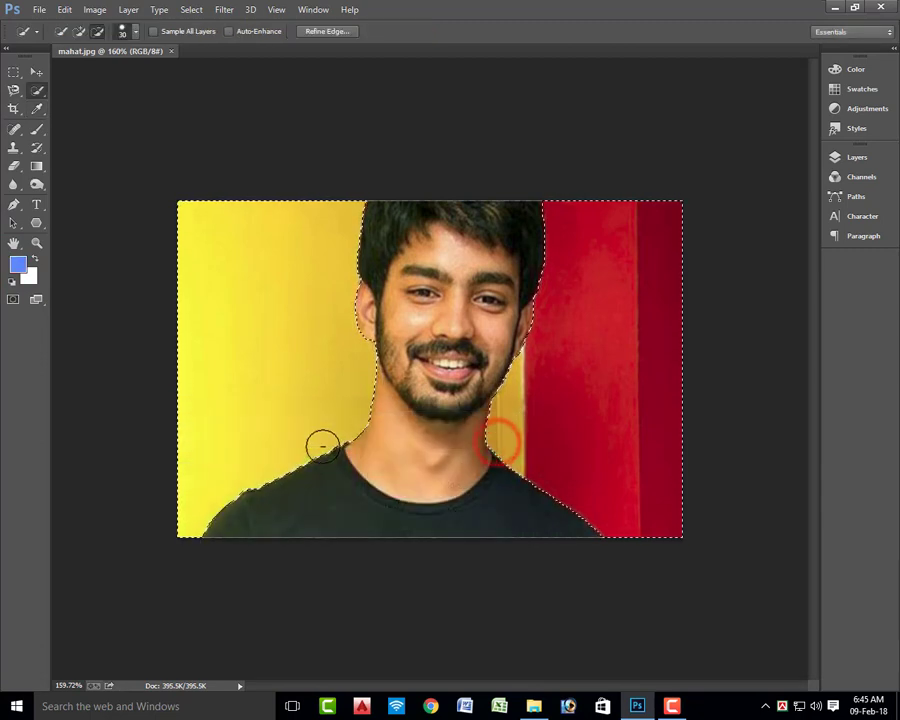
{"action": "key", "text": "alt+BackSpace"}
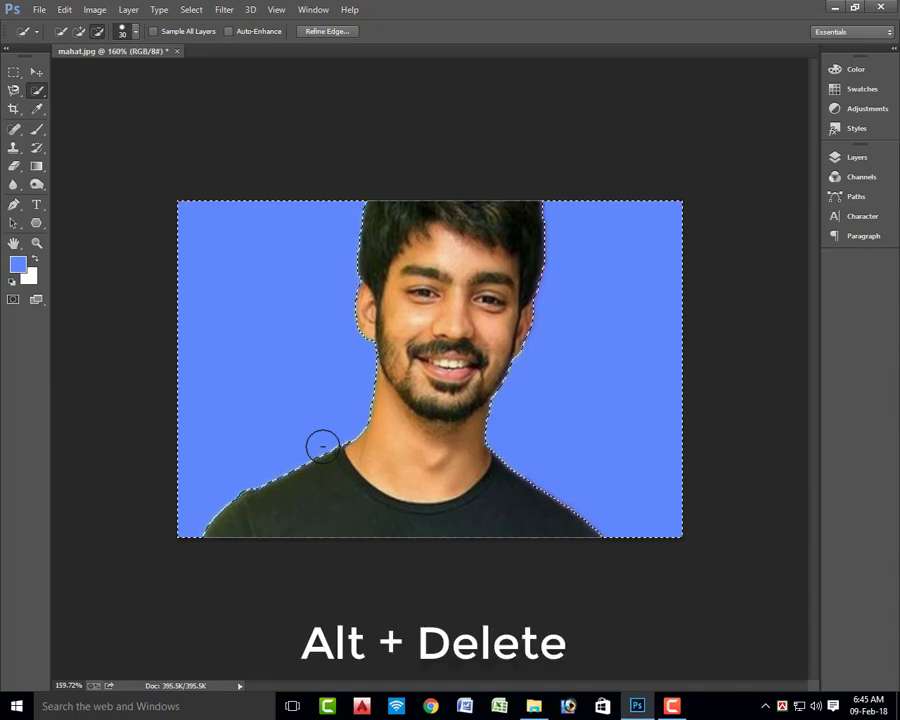
Deselect the filled background, then undo to bring its selection back
{"action": "key", "text": "ctrl+d"}
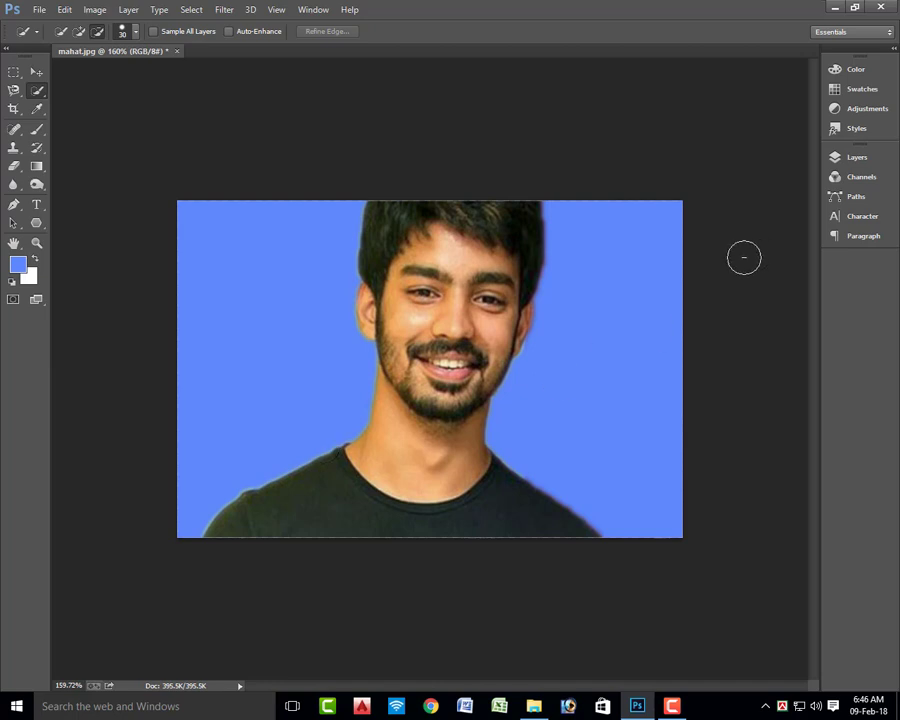
{"action": "left_click", "coordinate": [637, 263]}
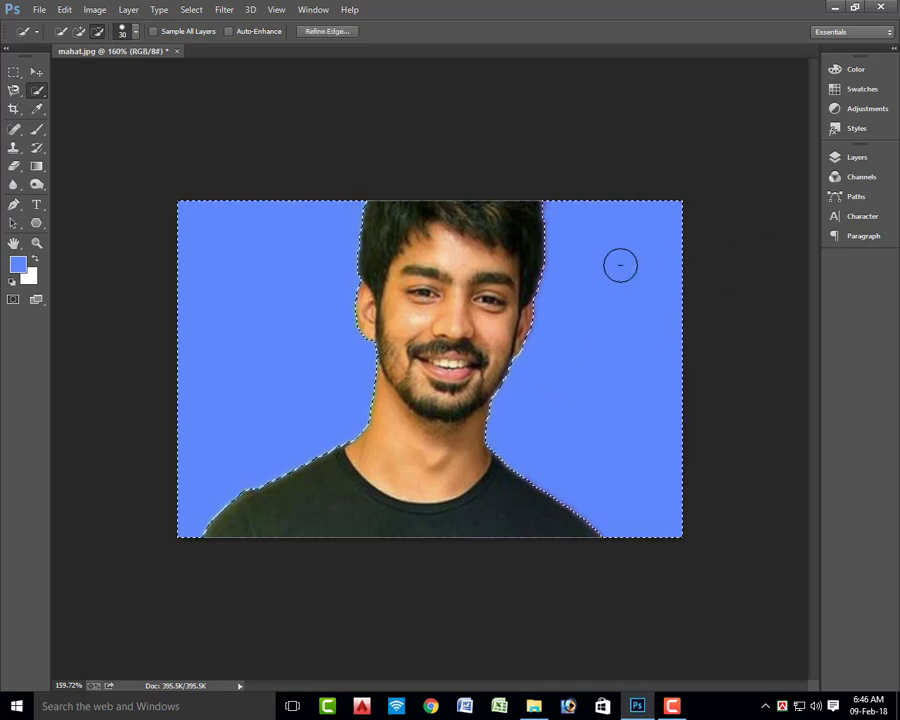
{"action": "left_click", "coordinate": [618, 265]}
{"action": "key", "text": "ctrl+z"}
Invert the selection so it covers the man and copy him to the clipboard
{"action": "right_click", "coordinate": [287, 313]}
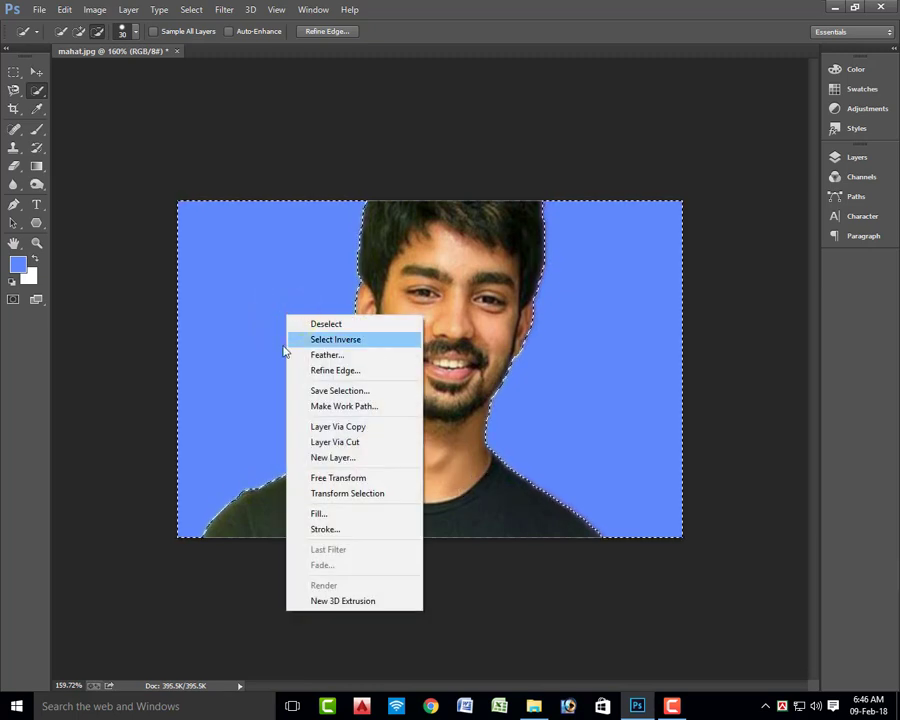
{"action": "left_click", "coordinate": [365, 342]}
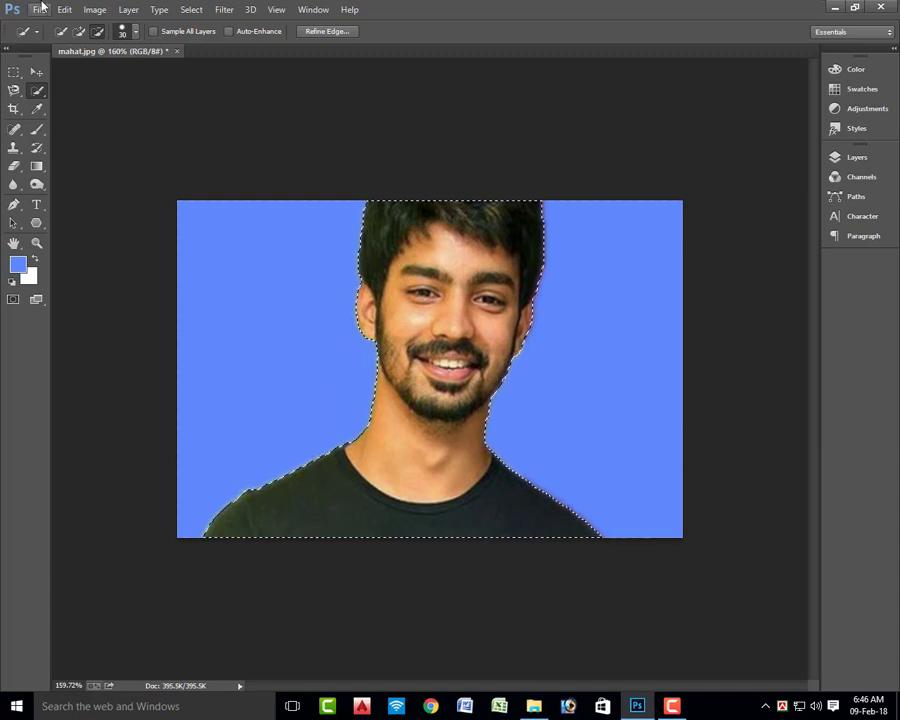
{"action": "left_click", "coordinate": [64, 10]}
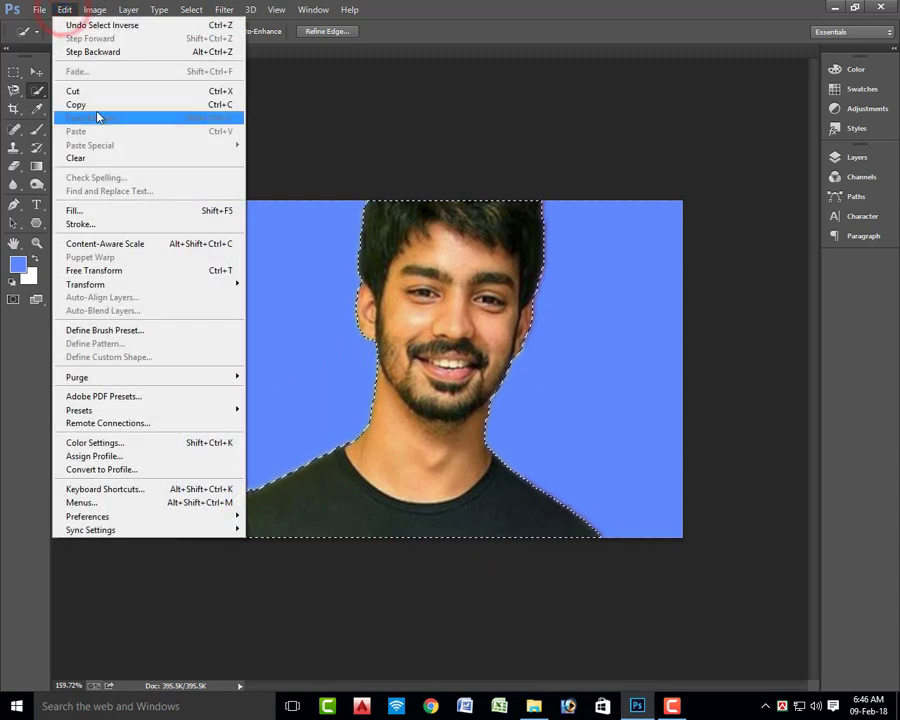
{"action": "left_click", "coordinate": [98, 103]}
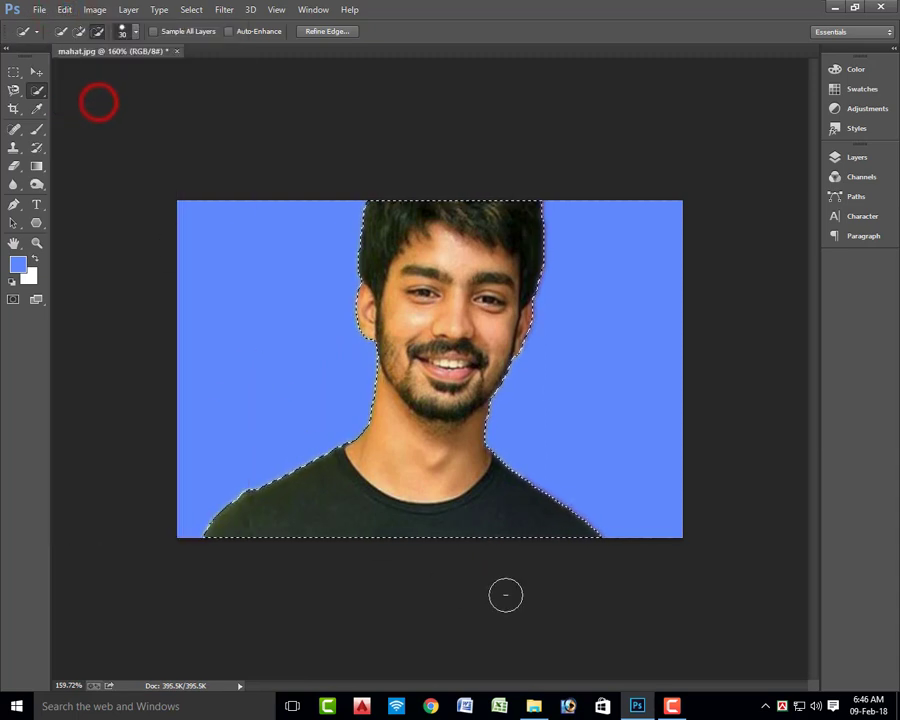
Open Nature-White-Flower-In-Summer from the Nature Pic folder in Photoshop and paste the copied man into it
{"action": "left_click", "coordinate": [534, 706]}
{"action": "left_click", "coordinate": [13, 44]}
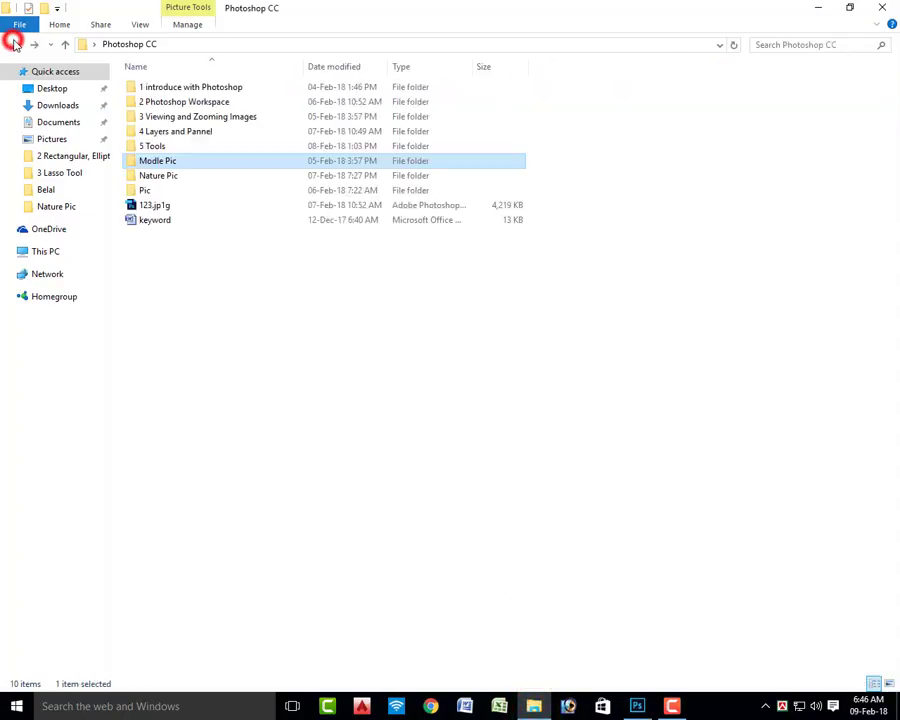
{"action": "left_click", "coordinate": [165, 178]}
{"action": "double_click", "coordinate": [165, 178]}
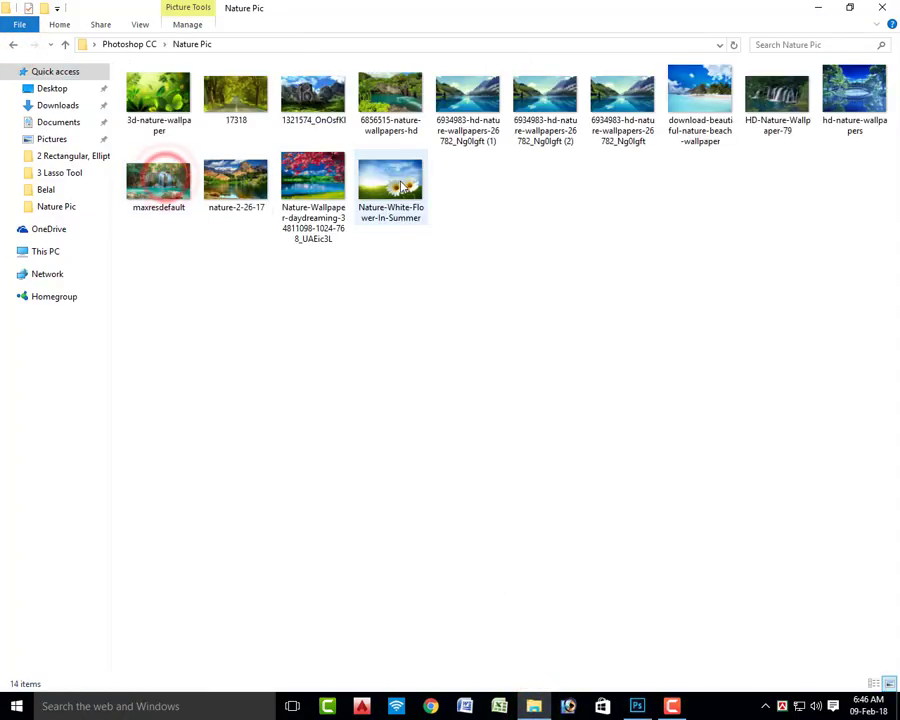
{"action": "left_click_drag", "start_coordinate": [398, 180], "coordinate": [219, 54]}
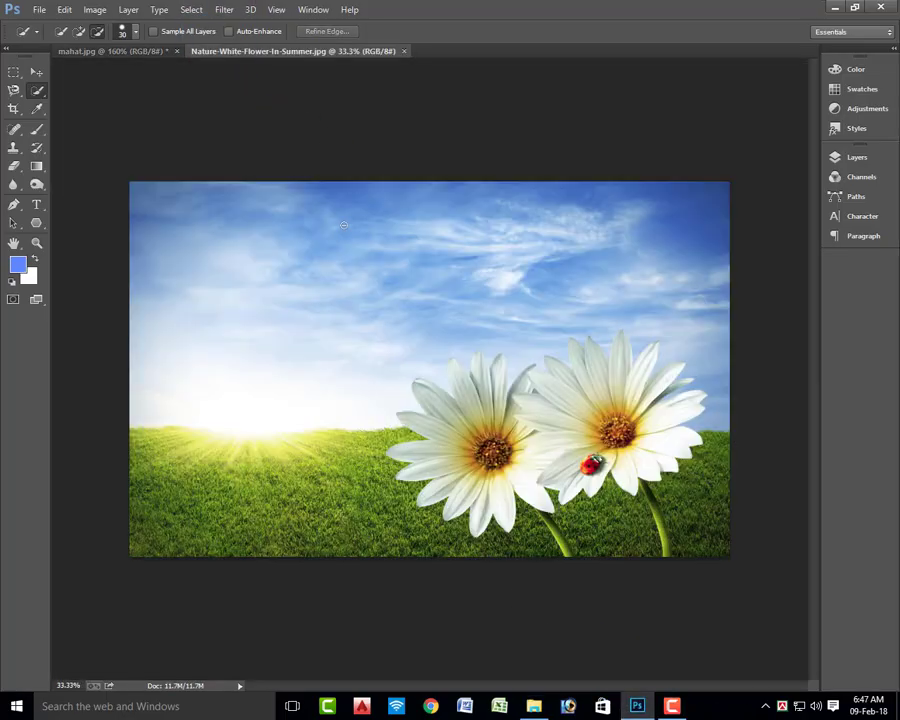
{"action": "key", "text": "ctrl+v"}
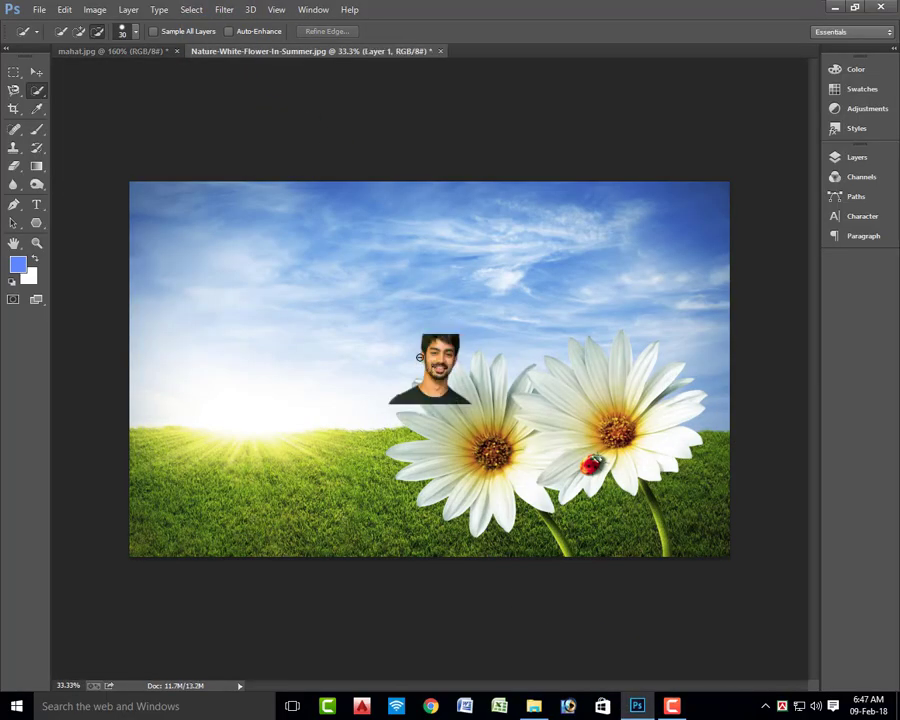
Move the pasted man to the lower-left grass area of the flower picture and scale him up to about 318%
{"action": "left_click", "coordinate": [35, 71]}
{"action": "left_click_drag", "start_coordinate": [436, 362], "coordinate": [241, 512]}
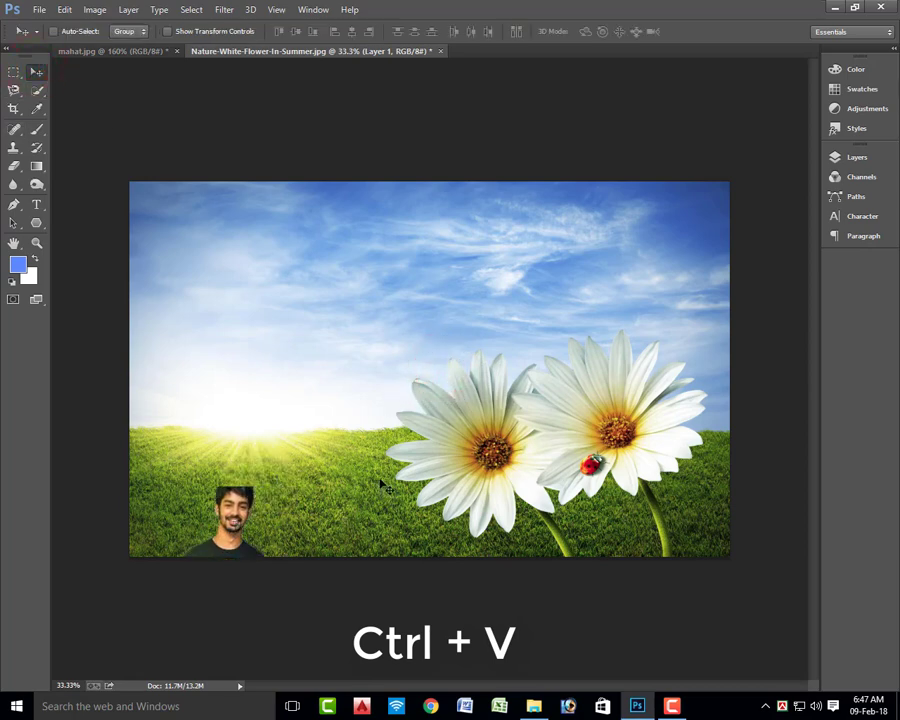
{"action": "key", "text": "ctrl+t"}
{"action": "left_click_drag", "start_coordinate": [266, 487], "coordinate": [452, 333]}
{"action": "left_click_drag", "start_coordinate": [364, 441], "coordinate": [330, 441]}
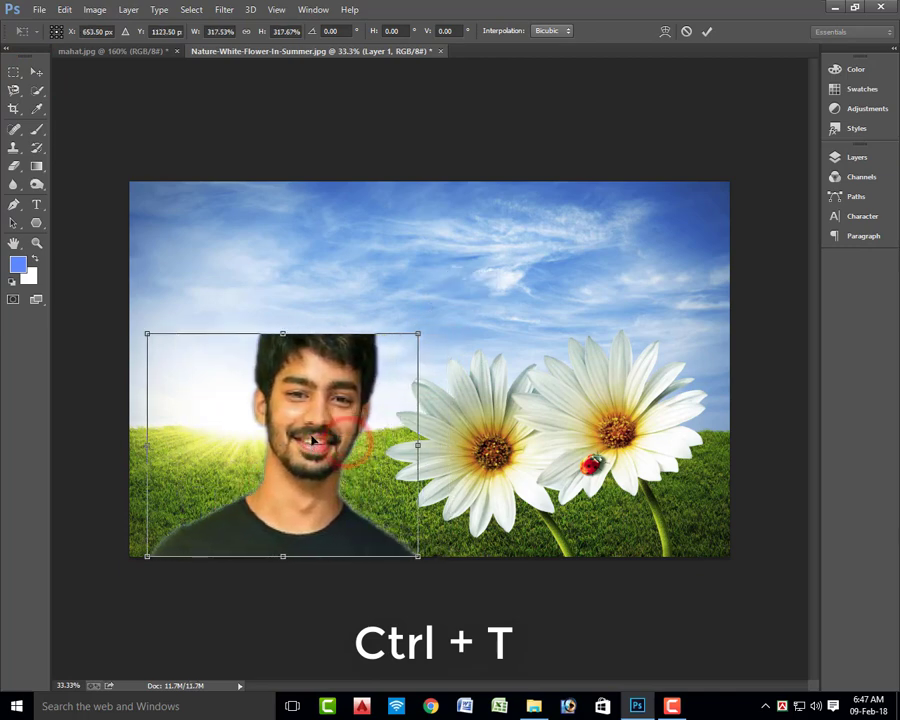
{"action": "key", "text": "Return"}
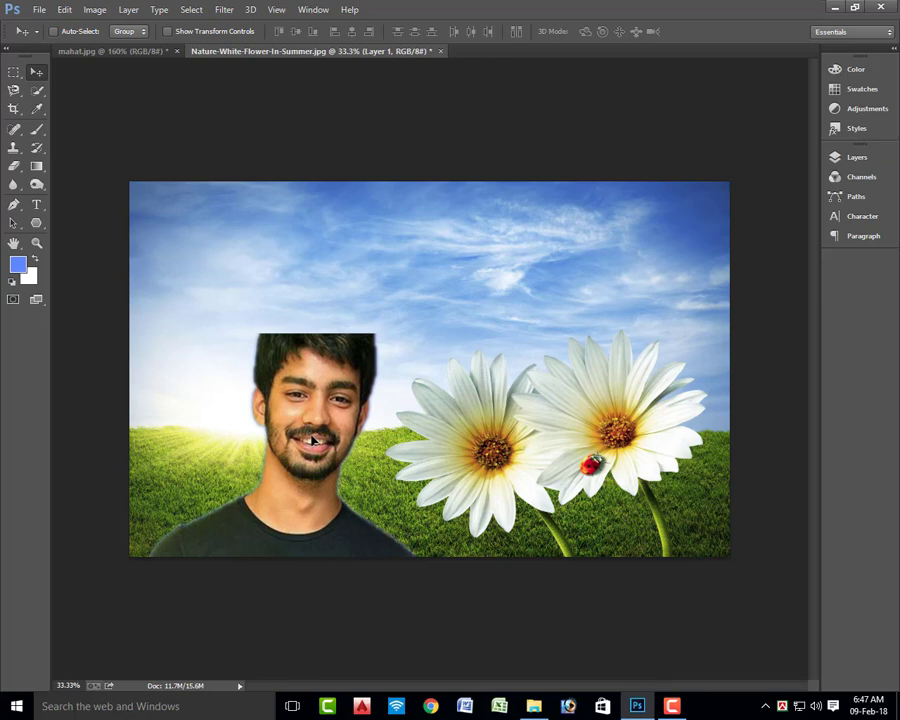
Enlarge the man's cutout further until it fills the picture's height, and shift it left, clear of most of the flowers
{"action": "key", "text": "ctrl+t"}
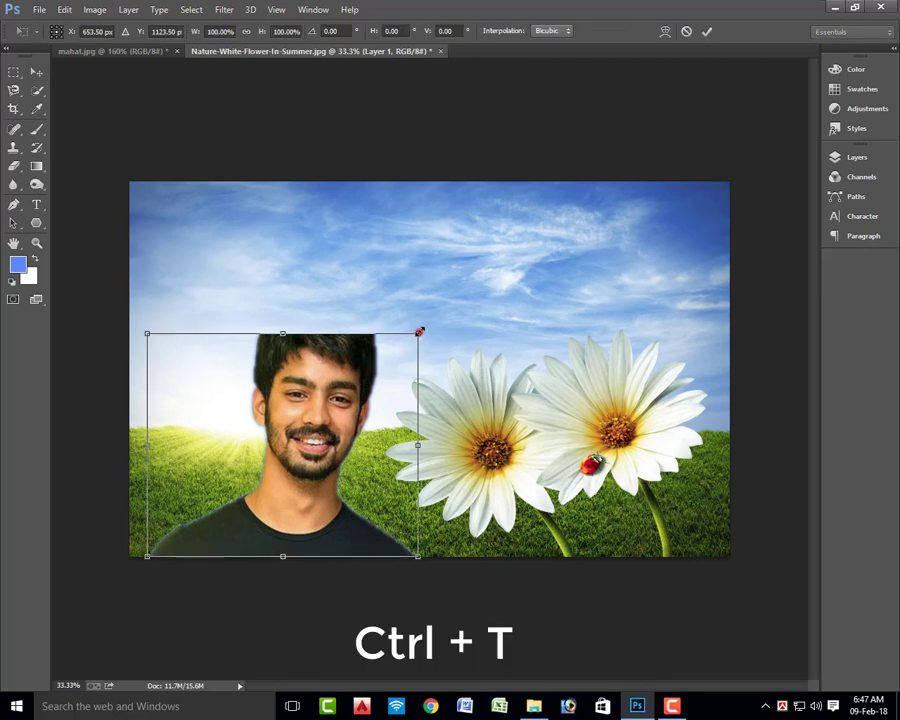
{"action": "left_click_drag", "start_coordinate": [413, 332], "coordinate": [571, 140]}
{"action": "key", "text": "Return"}
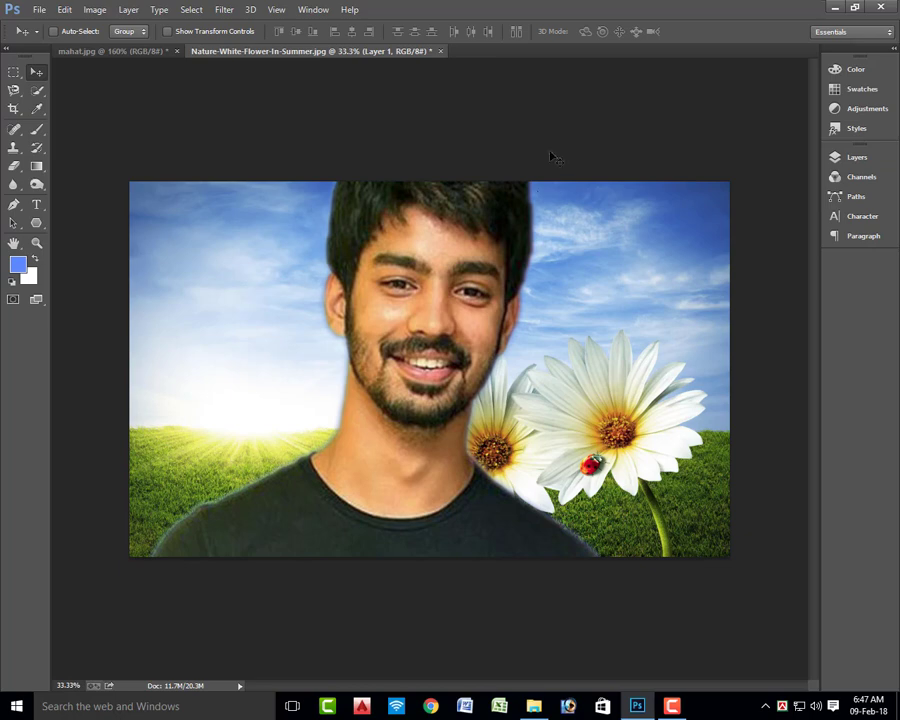
{"action": "left_click_drag", "start_coordinate": [448, 256], "coordinate": [347, 256]}
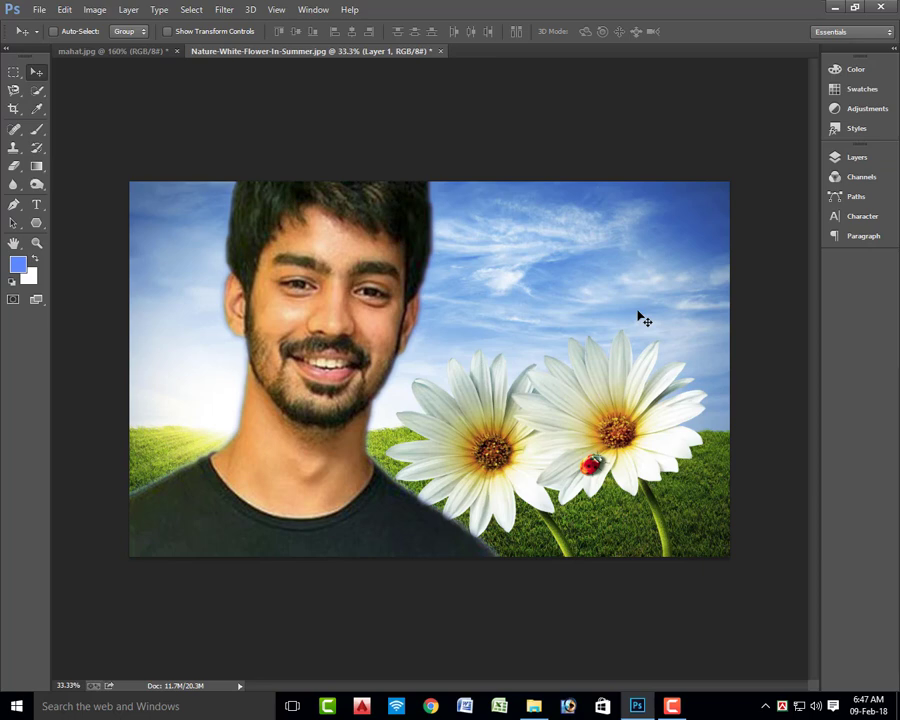
Switch from the Quick Selection Tool to the Magic Wand Tool
{"action": "left_click", "coordinate": [37, 90]}
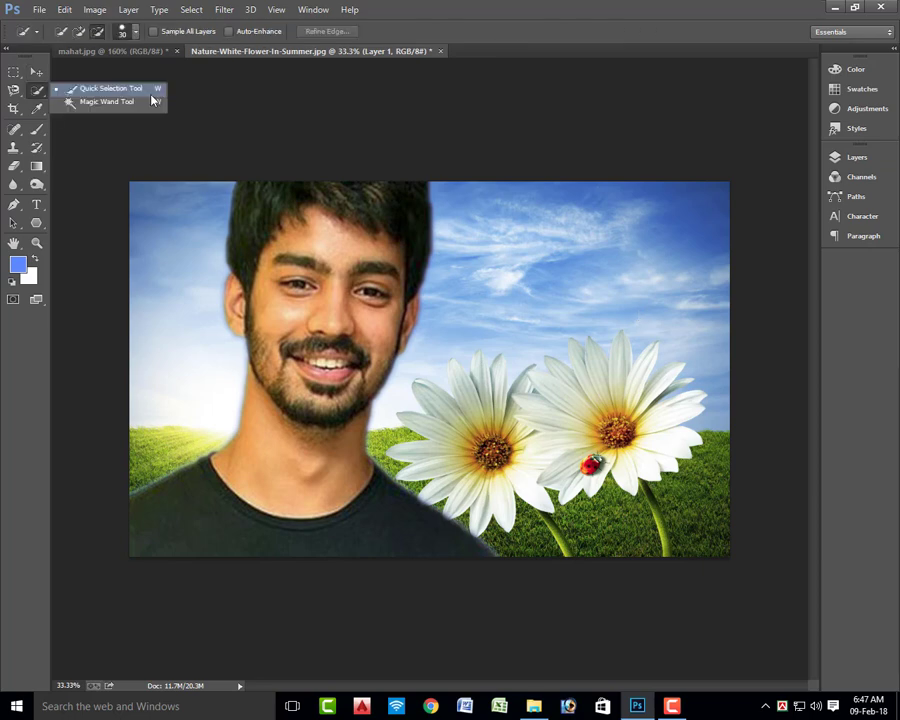
{"action": "left_click", "coordinate": [151, 95]}
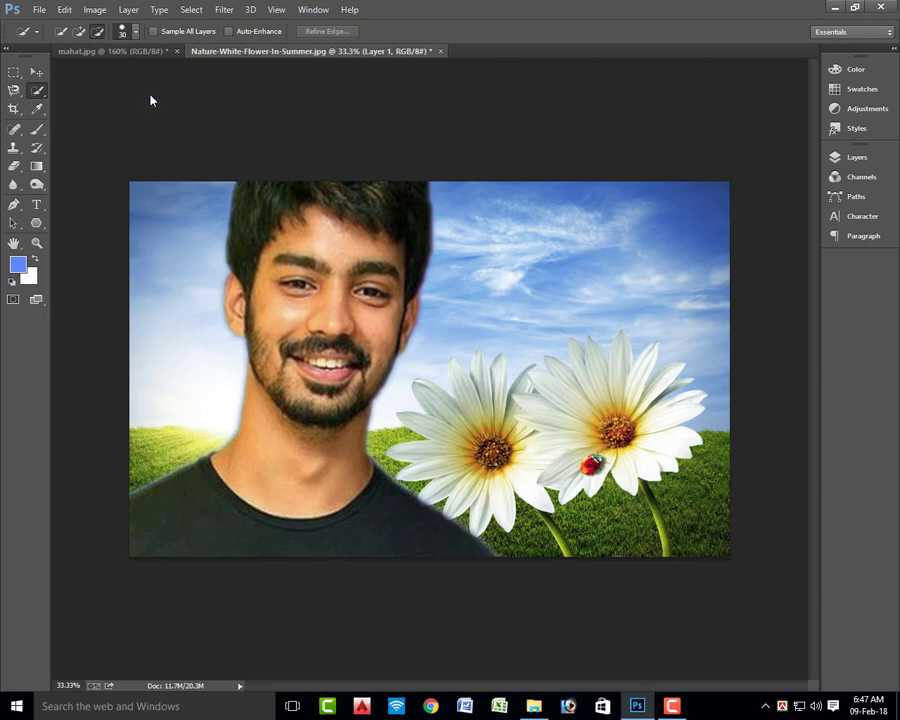
{"action": "right_click", "coordinate": [37, 90]}
{"action": "left_click", "coordinate": [96, 105]}
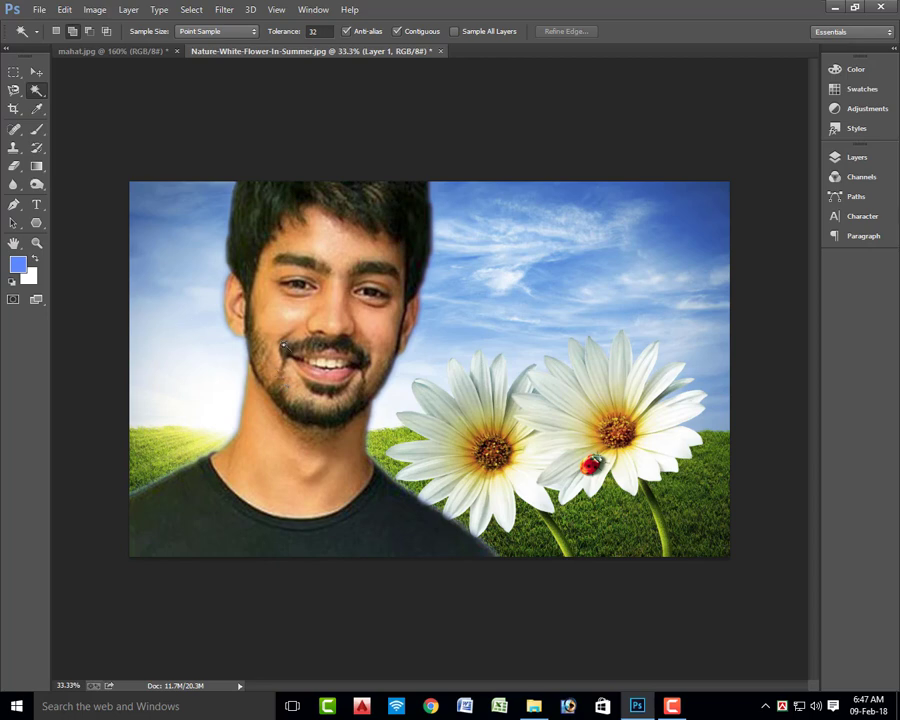
Browse the Photoshop CC picture folders and open the K logo image 5 (5) from the Pic folder in Photoshop
{"action": "left_click", "coordinate": [534, 706]}
{"action": "left_click", "coordinate": [13, 44]}
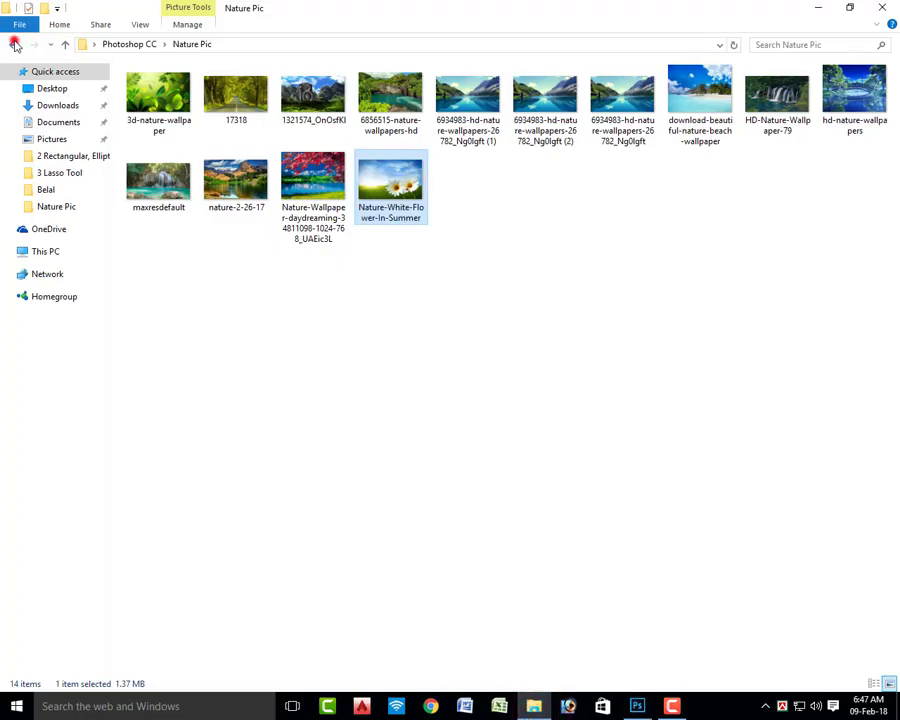
{"action": "double_click", "coordinate": [177, 162]}
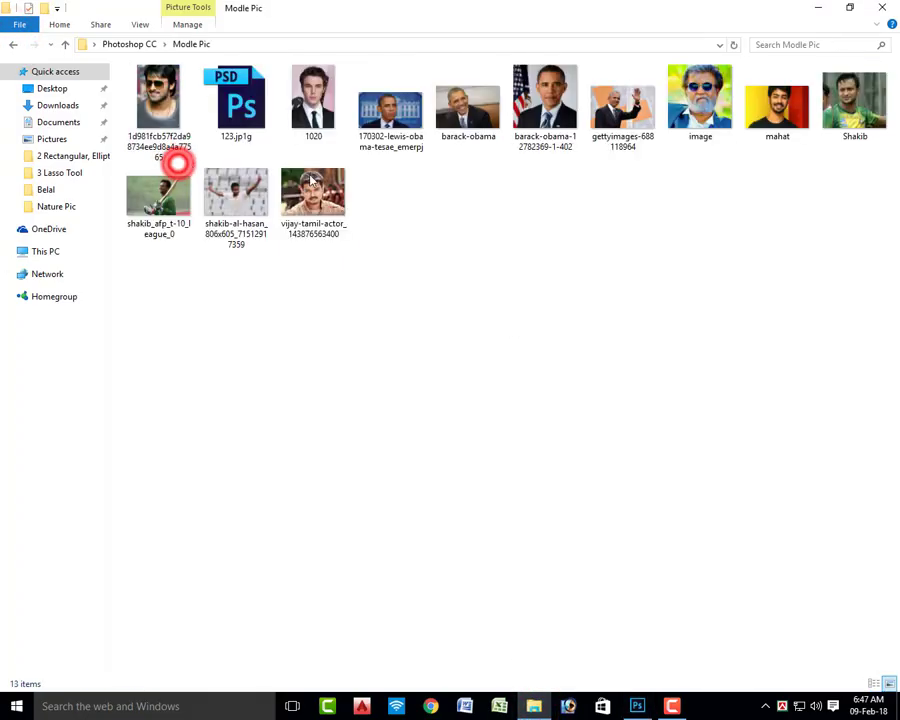
{"action": "left_click", "coordinate": [765, 113]}
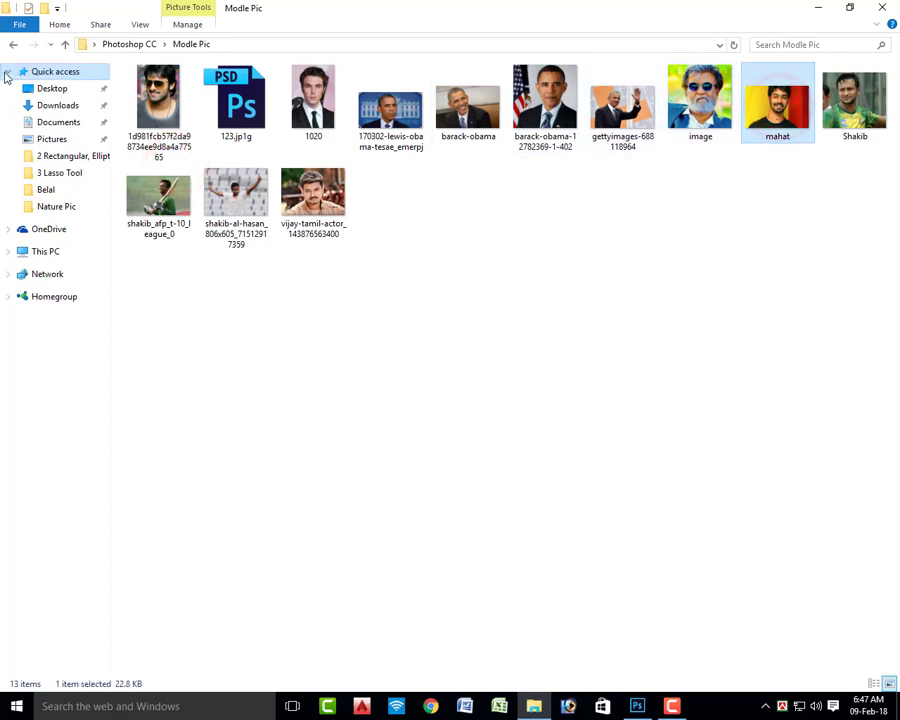
{"action": "left_click", "coordinate": [14, 44]}
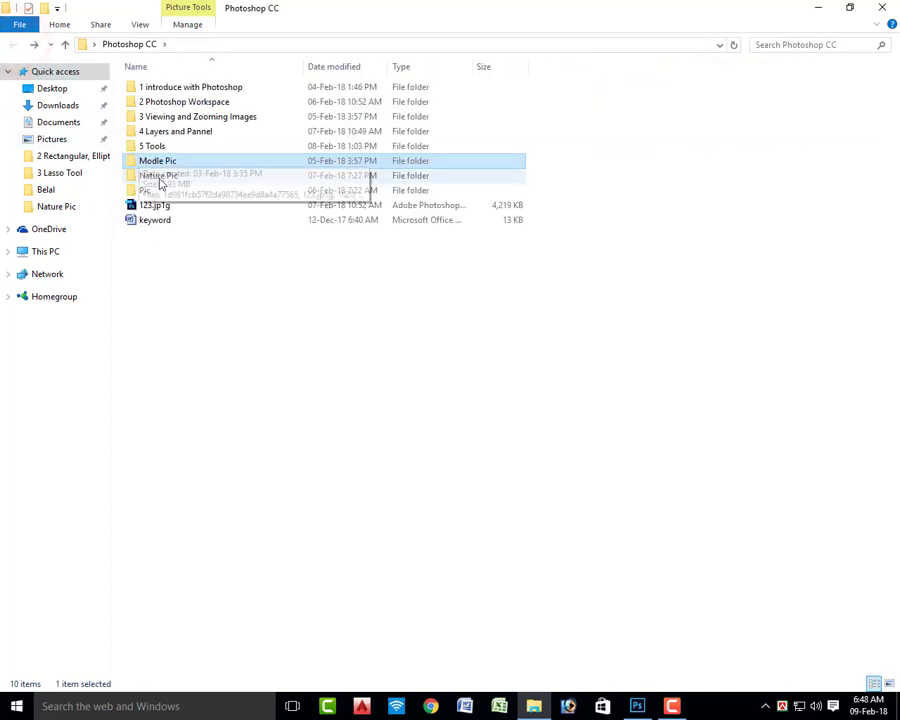
{"action": "left_click", "coordinate": [157, 176]}
{"action": "double_click", "coordinate": [145, 190]}
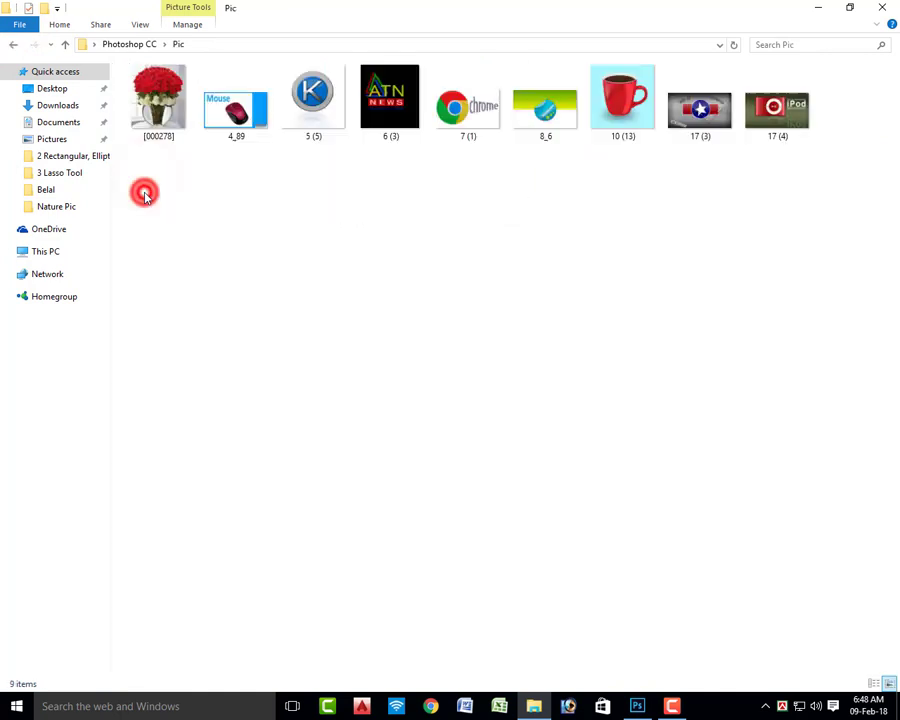
{"action": "left_click", "coordinate": [643, 122]}
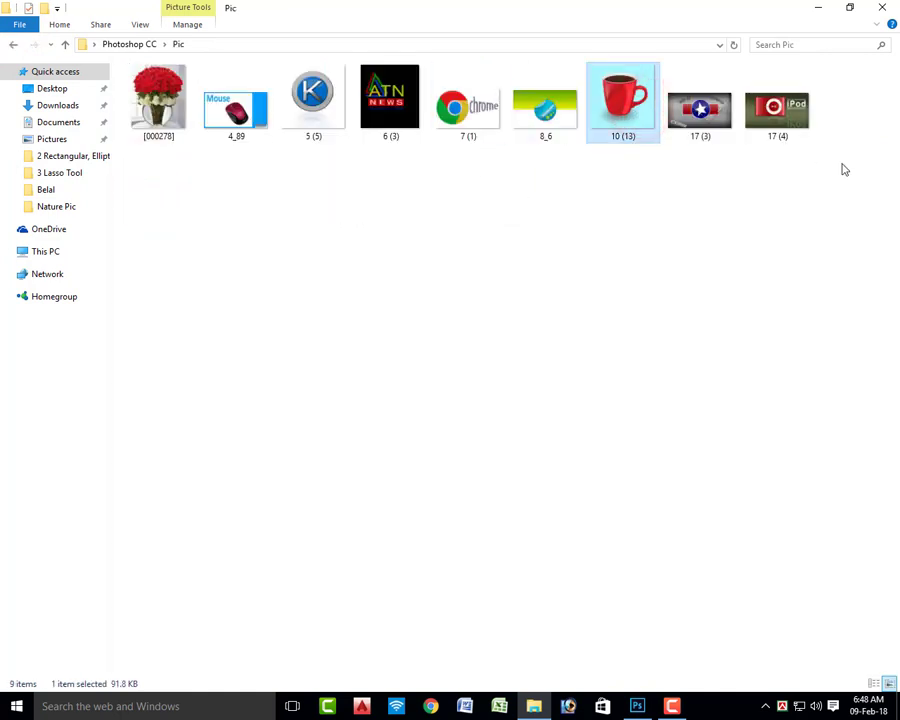
{"action": "left_click", "coordinate": [236, 108]}
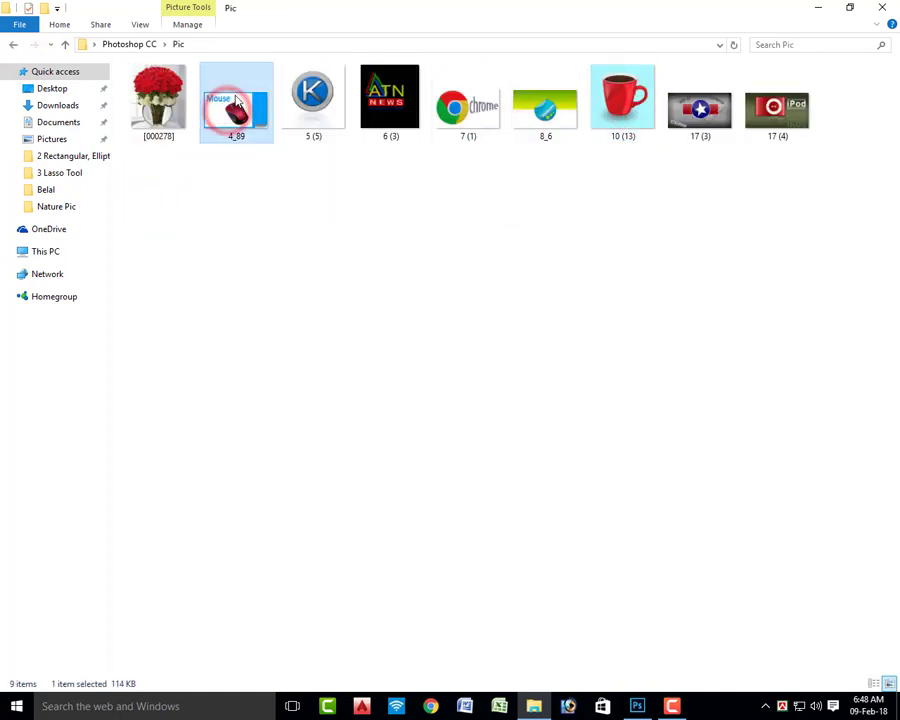
{"action": "left_click", "coordinate": [312, 92]}
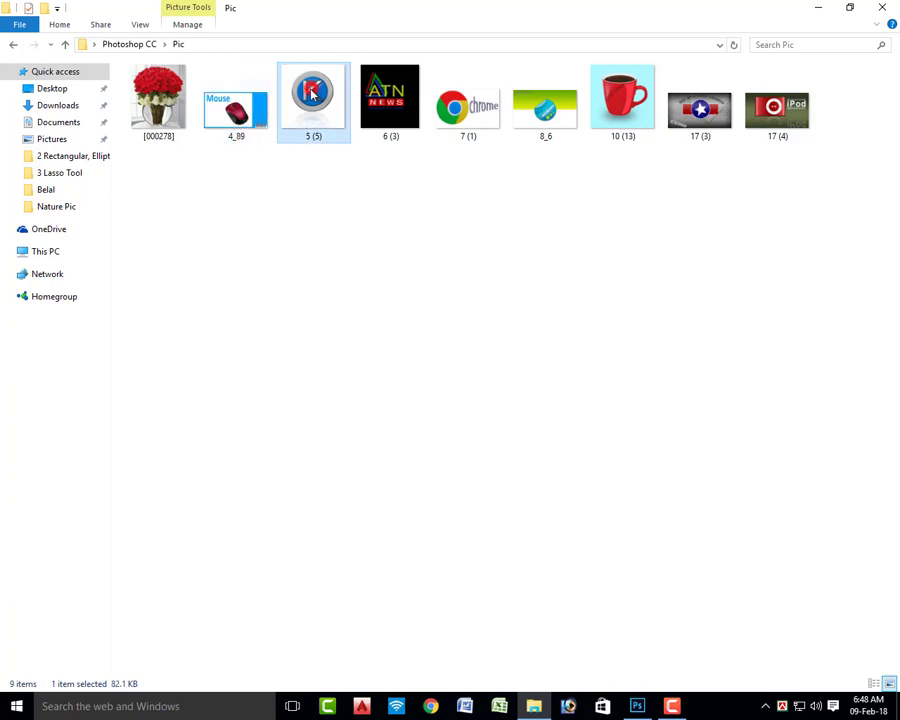
{"action": "left_click_drag", "start_coordinate": [312, 90], "coordinate": [473, 54]}
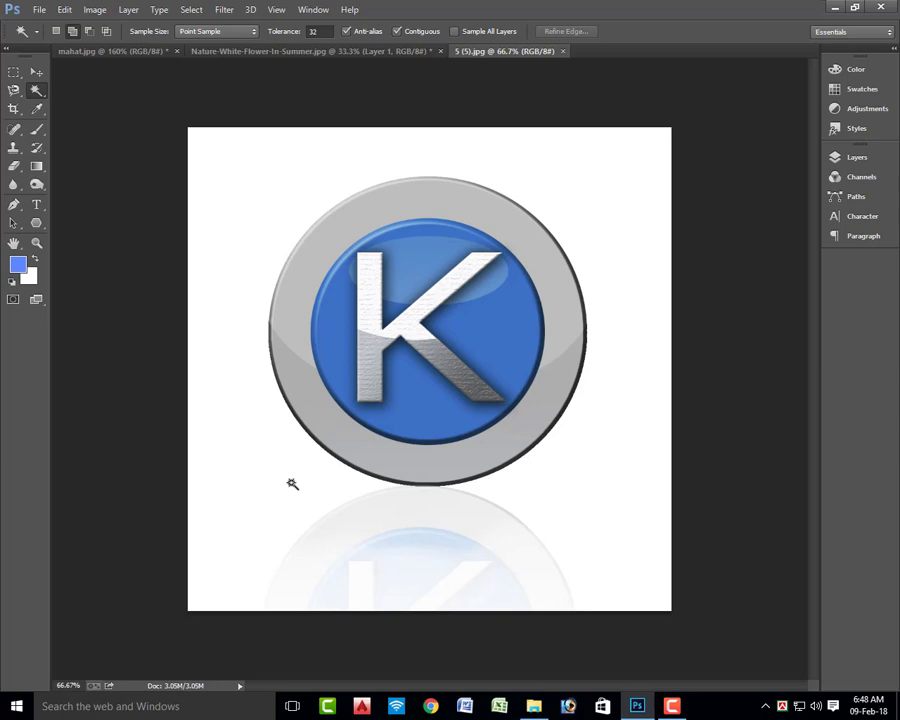
Select the white background around the K logo with Magic Wand tolerance 32 and inspect the selection over the reflection
{"action": "left_click", "coordinate": [242, 189]}
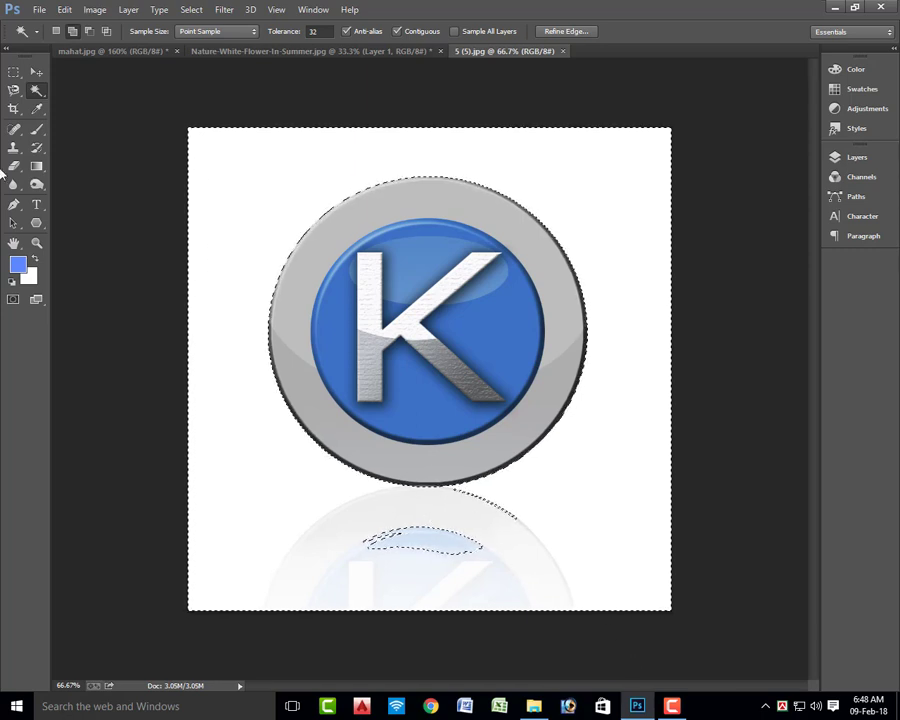
{"action": "left_click", "coordinate": [37, 243]}
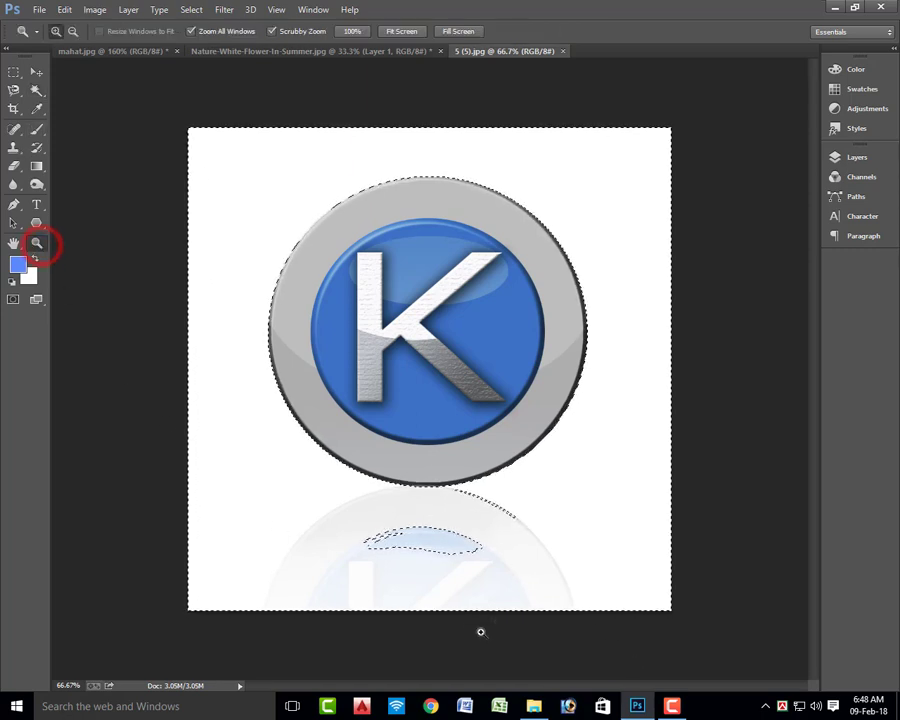
{"action": "left_click", "coordinate": [446, 546]}
{"action": "left_click", "coordinate": [414, 386]}
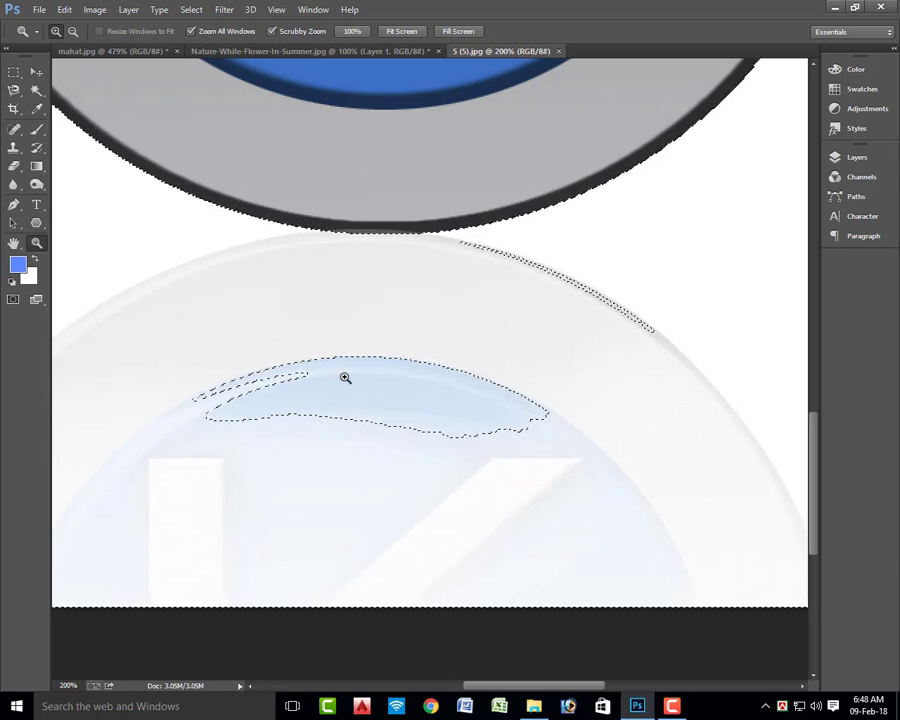
{"action": "left_click_drag", "start_coordinate": [345, 377], "coordinate": [373, 359]}
{"action": "key", "text": "ctrl+0"}
{"action": "left_click", "coordinate": [372, 358], "text": "alt"}
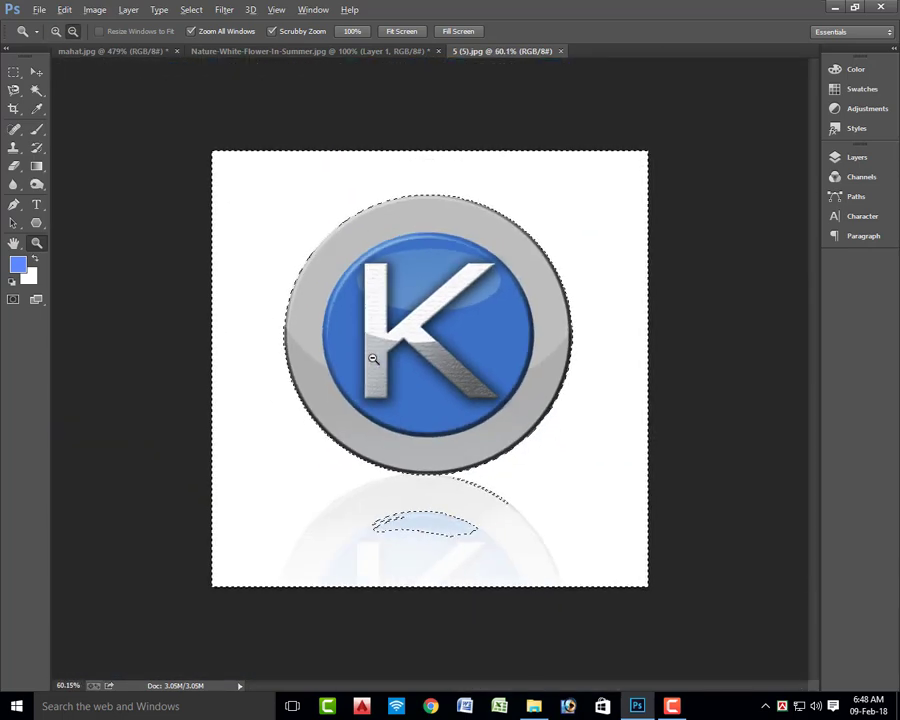
{"action": "key", "text": "ctrl+0"}
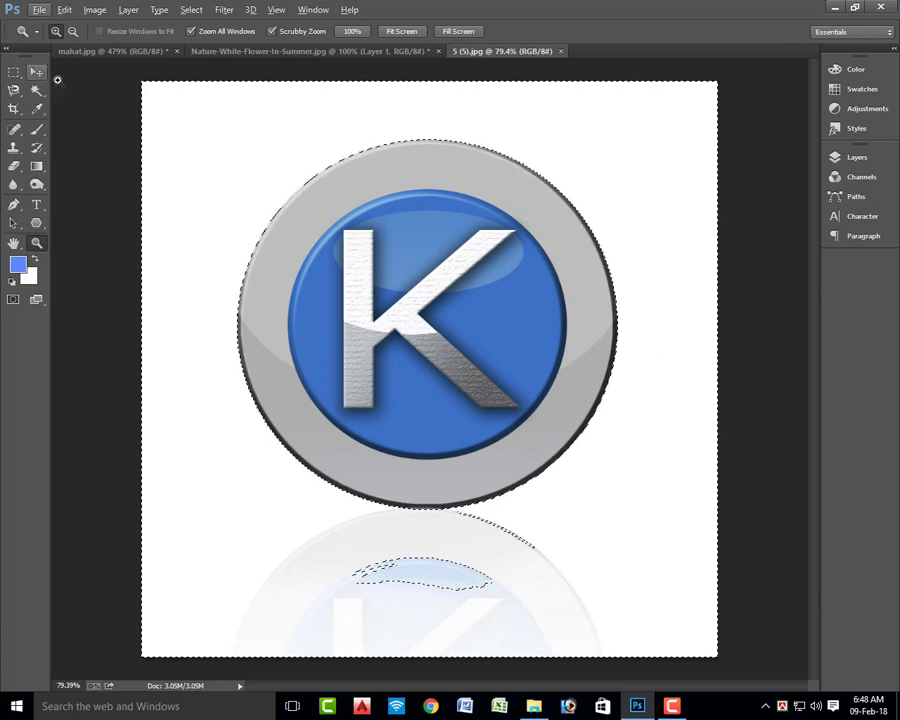
Clear the selection and reselect the logo's white background with the Magic Wand tolerance set to 40
{"action": "key", "text": "ctrl+d"}
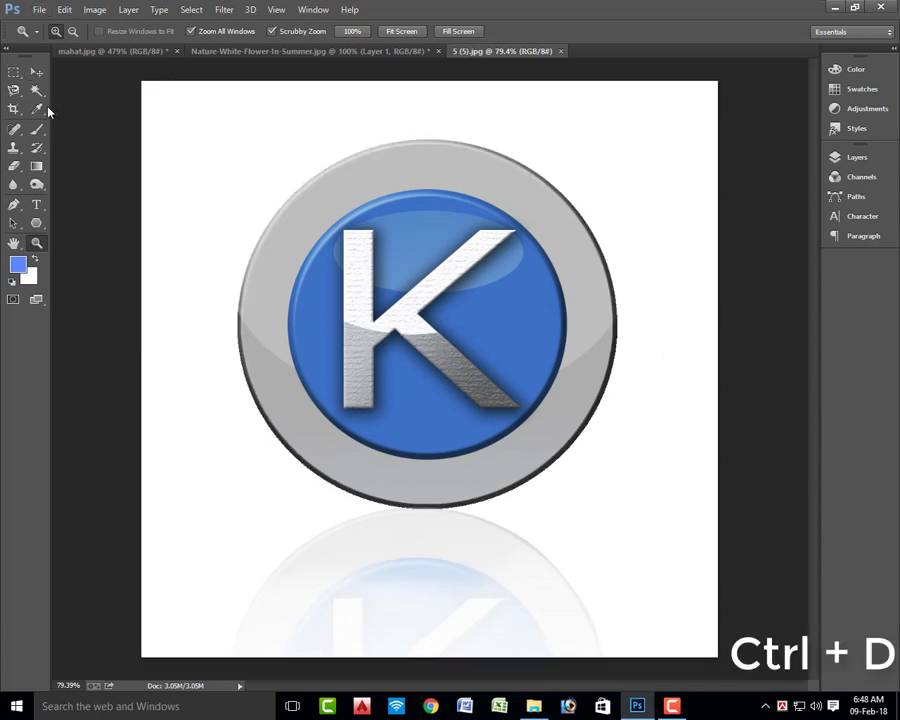
{"action": "left_click", "coordinate": [35, 88]}
{"action": "left_click", "coordinate": [319, 31]}
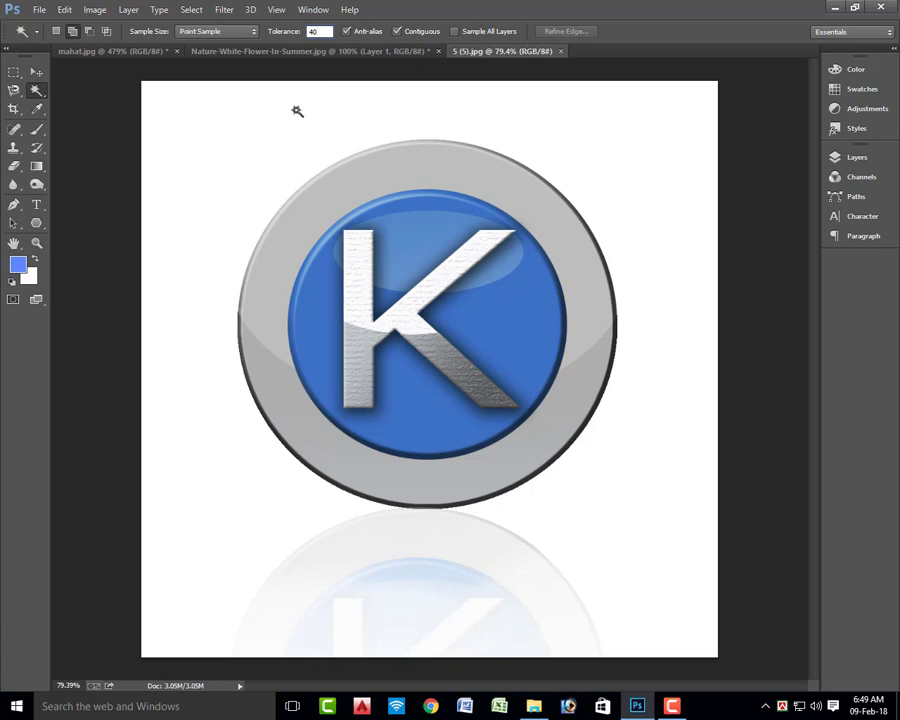
{"action": "left_click", "coordinate": [280, 112]}
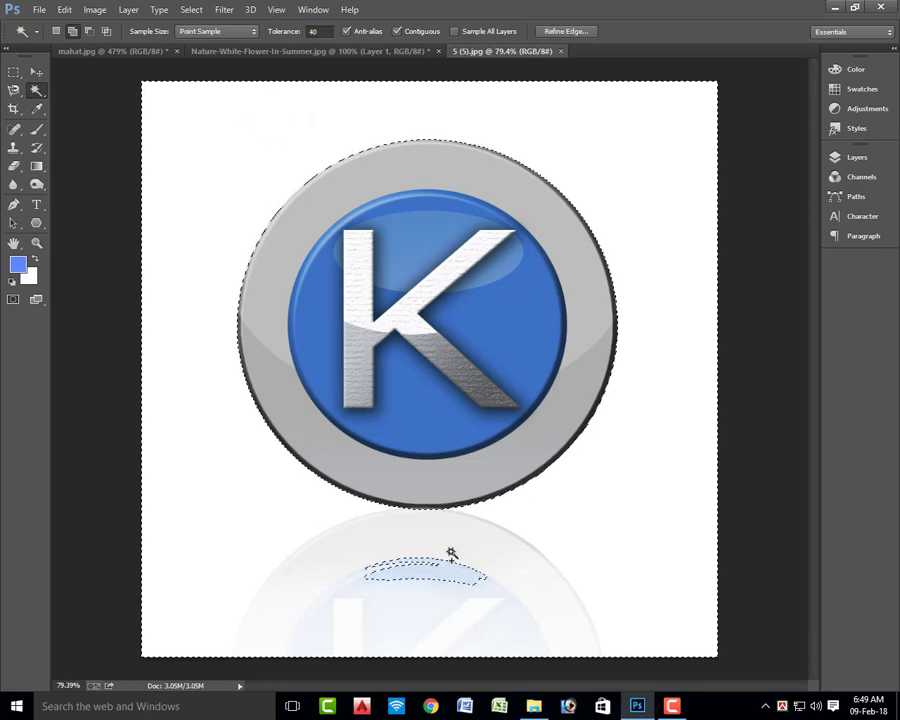
Deselect, set the Magic Wand tolerance to 55 and select the logo's white background again
{"action": "left_click", "coordinate": [322, 32]}
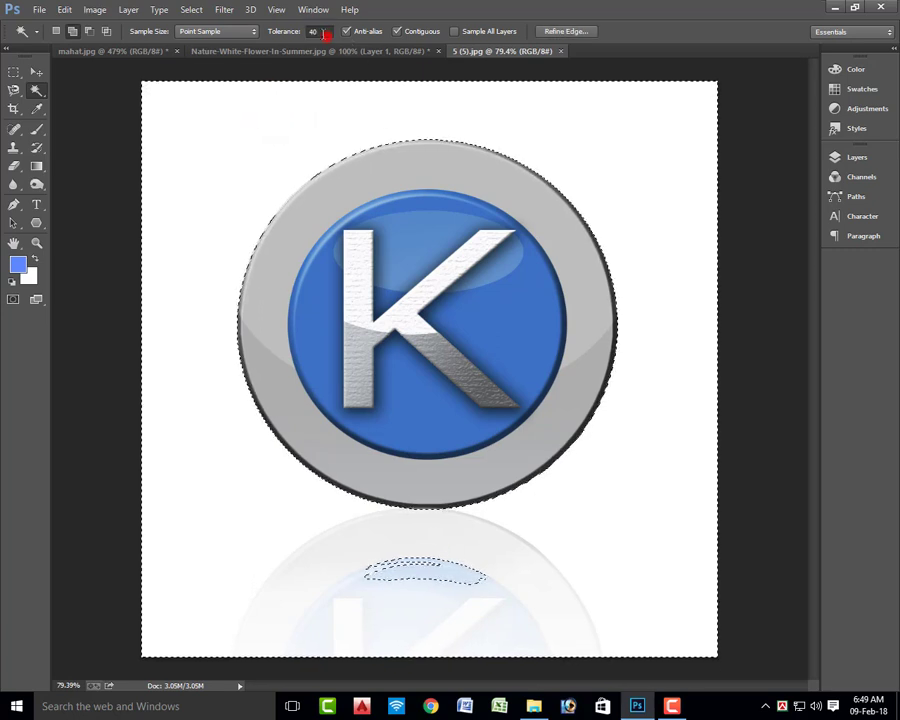
{"action": "key", "text": "ctrl+d"}
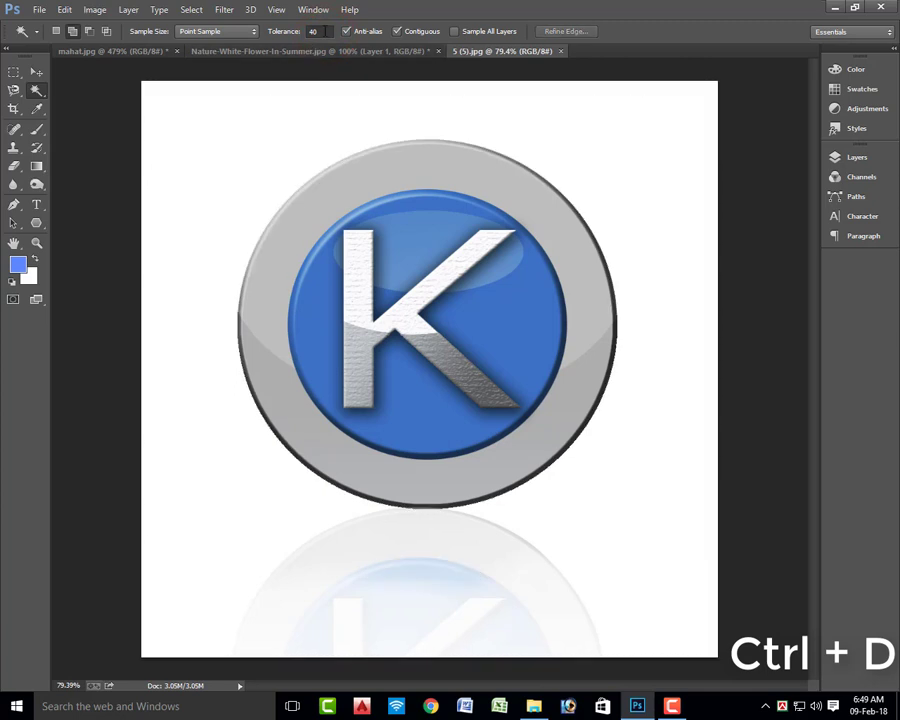
{"action": "left_click", "coordinate": [318, 31]}
{"action": "type", "text": "45"}
{"action": "key", "text": "BackSpace"}
{"action": "key", "text": "BackSpace"}
{"action": "type", "text": "55"}
{"action": "left_click", "coordinate": [228, 110]}
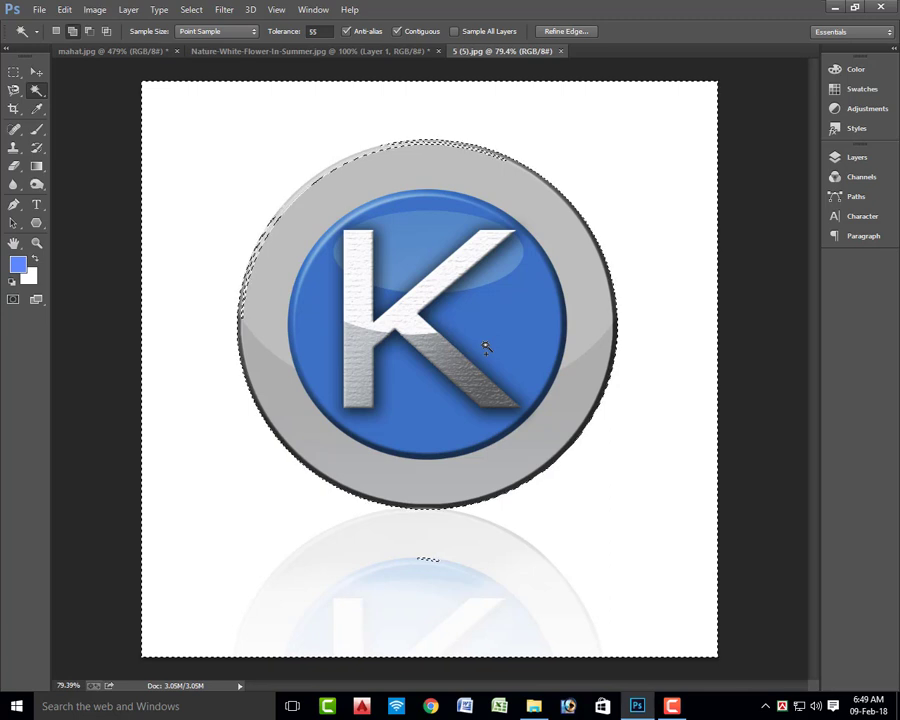
Lower the Magic Wand tolerance to 45 and select the logo's white background anew
{"action": "left_click", "coordinate": [320, 31]}
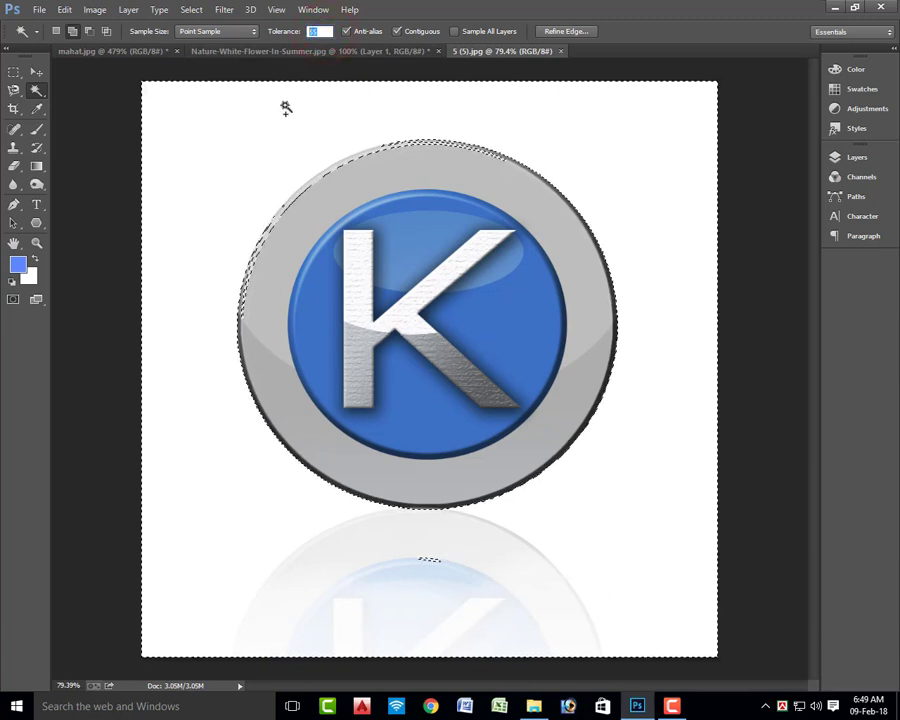
{"action": "type", "text": "45"}
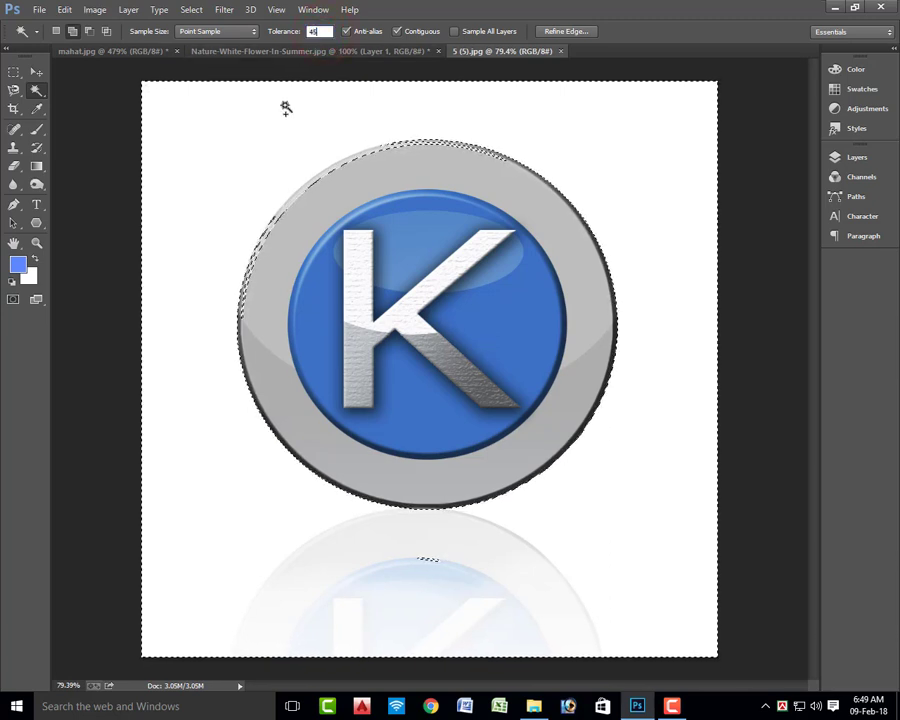
{"action": "left_click", "coordinate": [259, 175]}
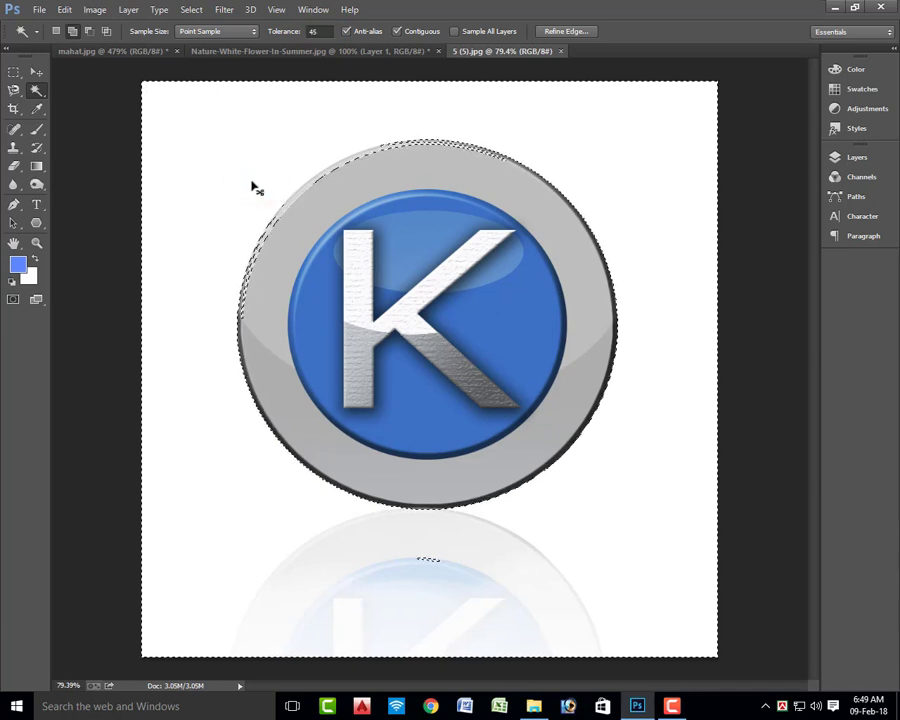
{"action": "left_click", "coordinate": [241, 167]}
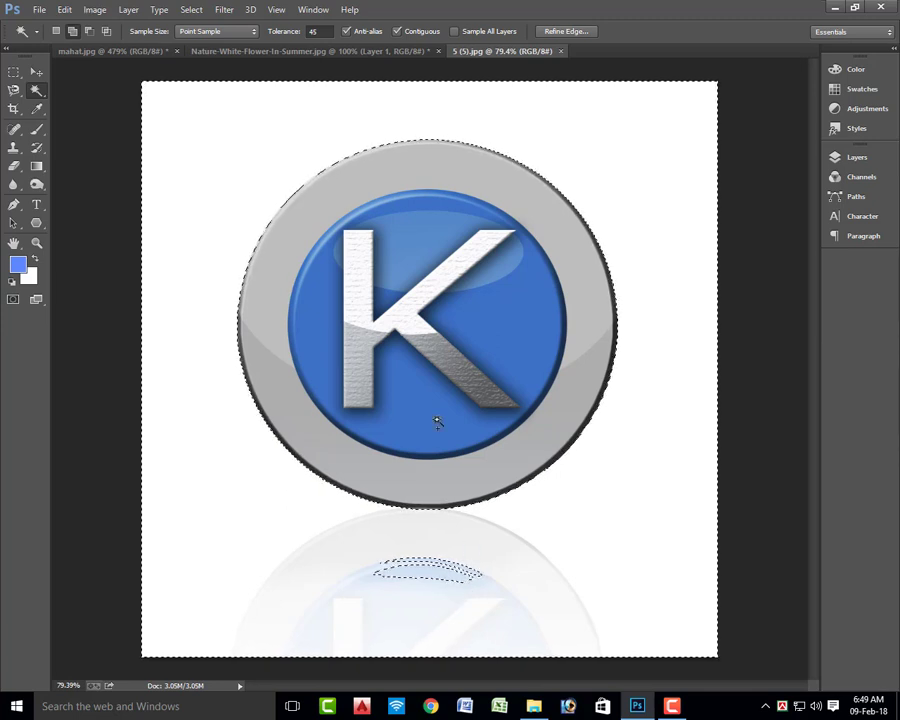
Add the leftover reflection areas to the white background selection and invert it so the round K logo is selected
{"action": "left_click", "coordinate": [73, 36]}
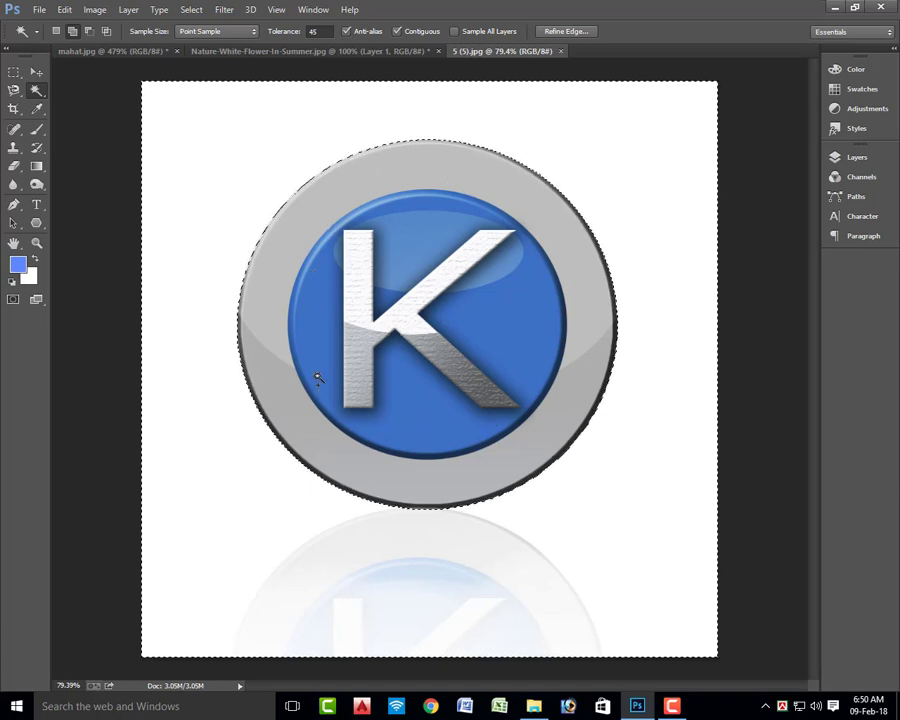
{"action": "right_click", "coordinate": [256, 160]}
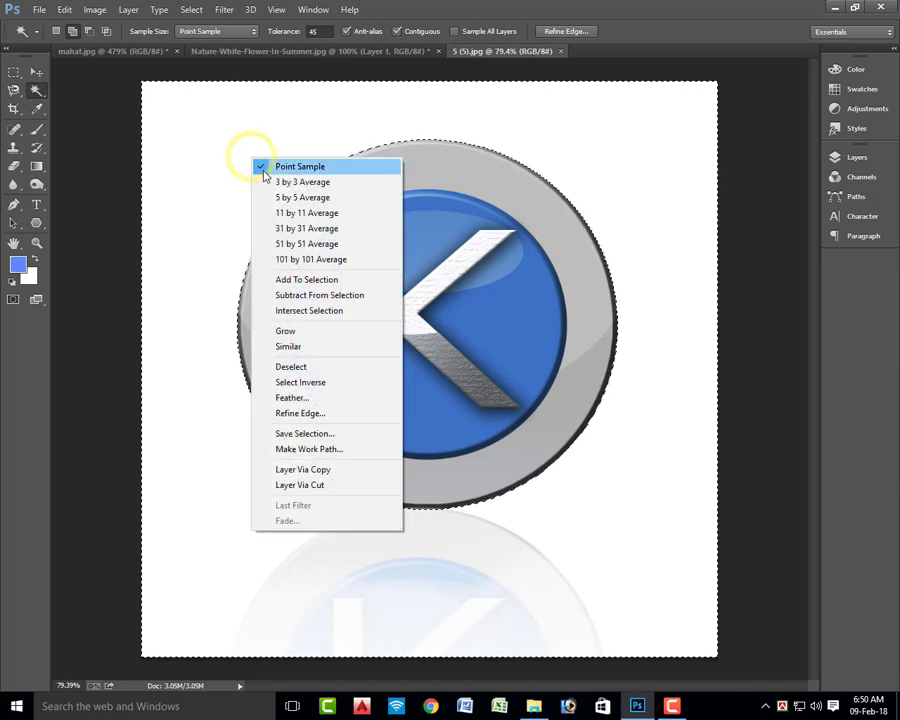
{"action": "left_click", "coordinate": [217, 126]}
{"action": "right_click", "coordinate": [217, 127]}
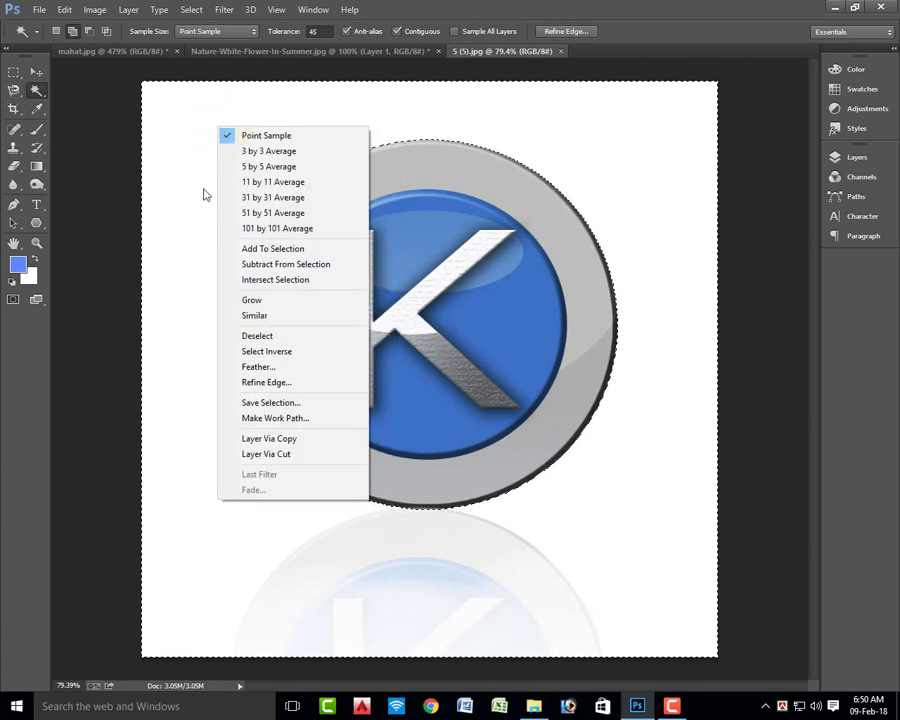
{"action": "left_click", "coordinate": [320, 352]}
Copy the selected K logo and paste it into Nature-White-Flower-In-Summer.jpg
{"action": "left_click", "coordinate": [36, 72]}
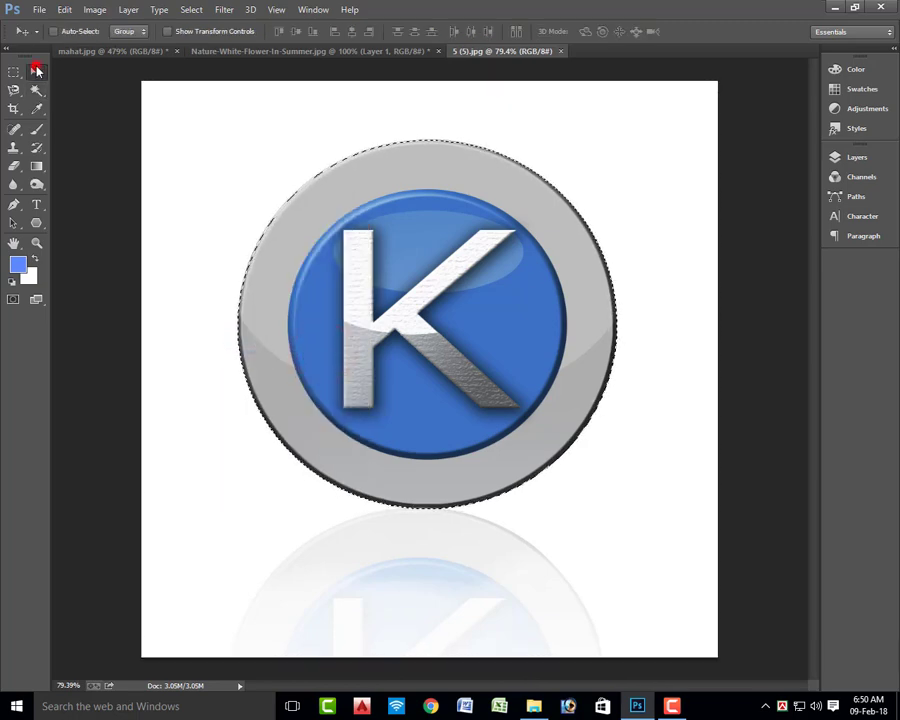
{"action": "left_click", "coordinate": [78, 12]}
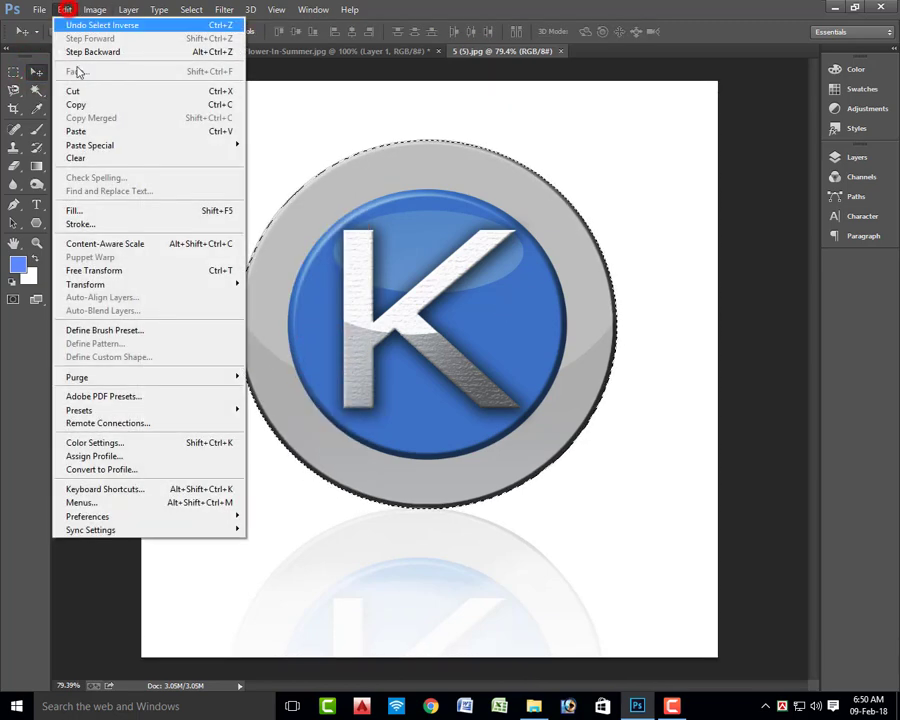
{"action": "left_click", "coordinate": [96, 104]}
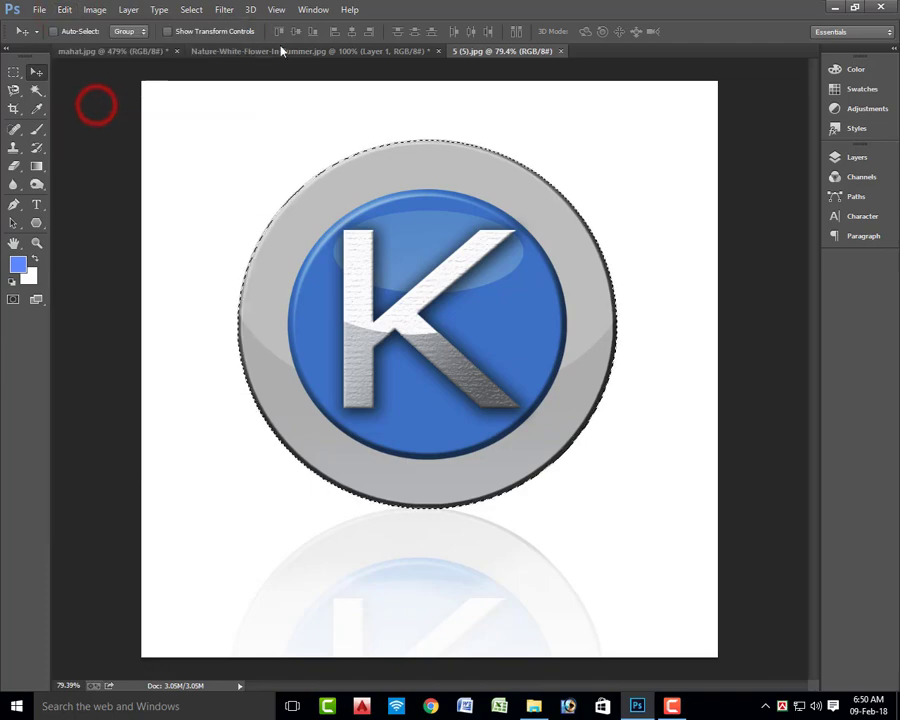
{"action": "left_click", "coordinate": [362, 51]}
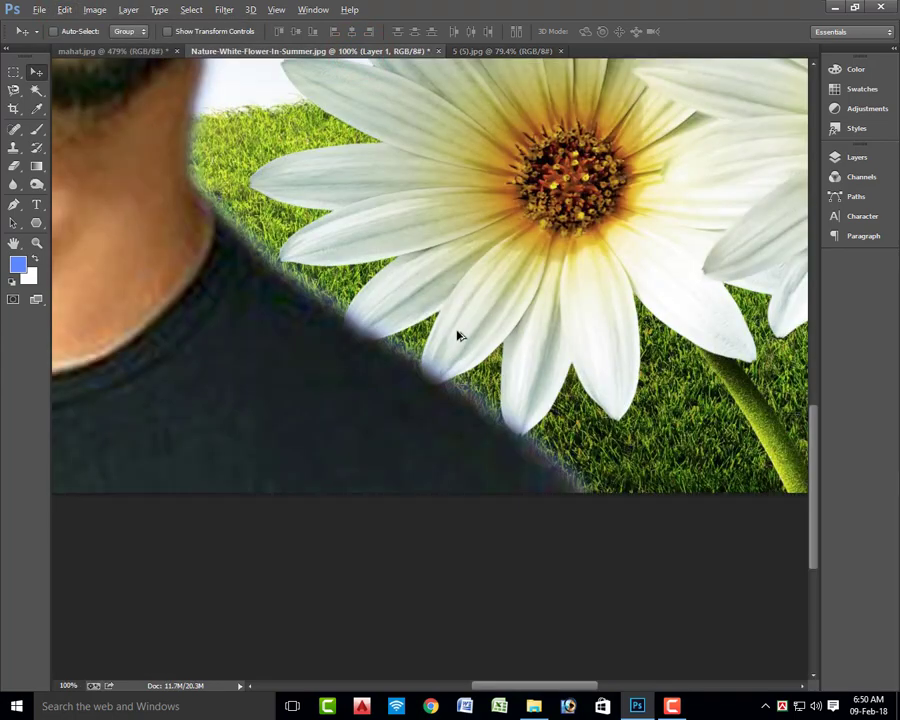
{"action": "scroll", "coordinate": [457, 335], "scroll_direction": "down", "scroll_amount": 5}
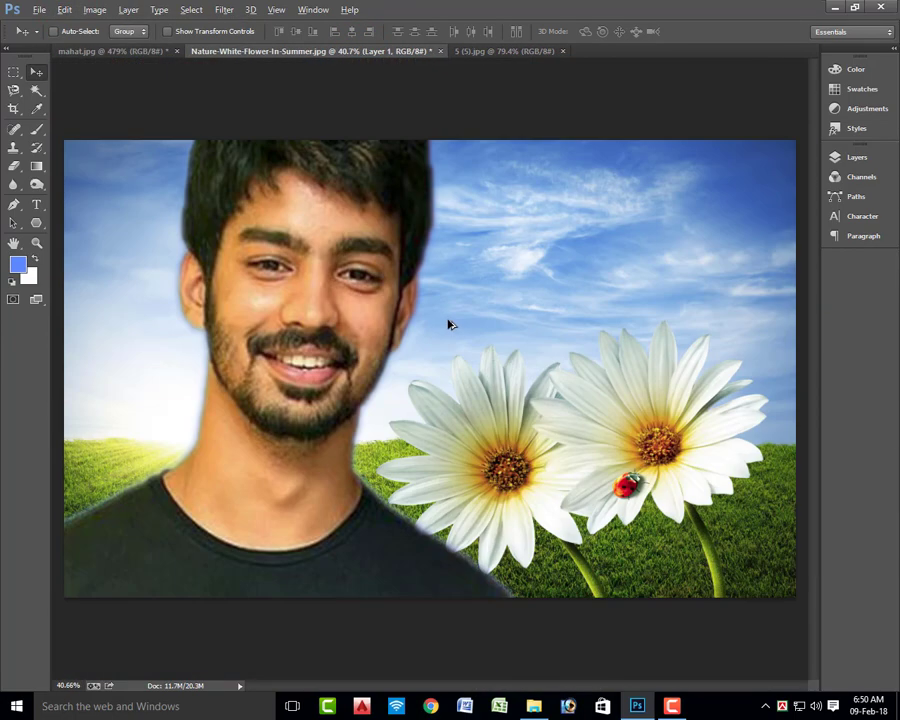
{"action": "left_click", "coordinate": [64, 10]}
{"action": "left_click", "coordinate": [91, 133]}
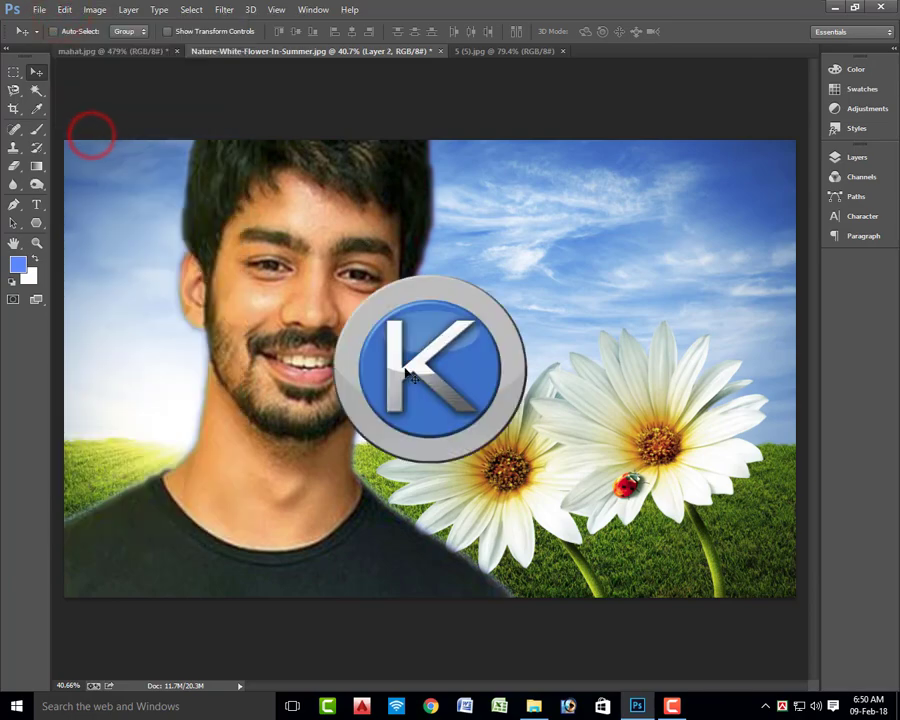
Move the pasted K logo into the sky above the flowers and scale it down to about 82%
{"action": "left_click_drag", "start_coordinate": [425, 367], "coordinate": [673, 239]}
{"action": "key", "text": "ctrl+t"}
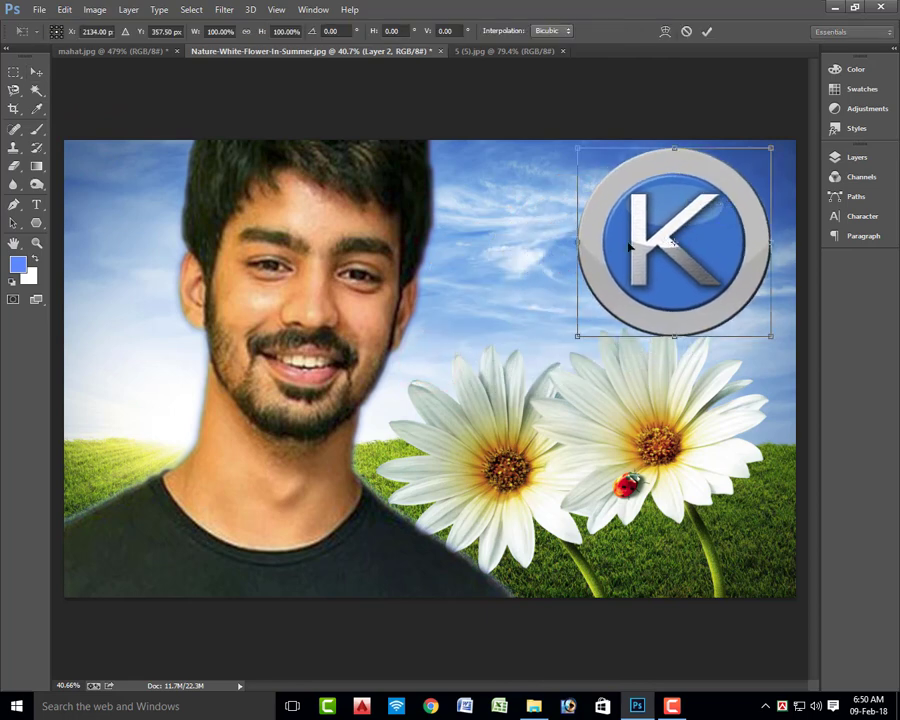
{"action": "left_click_drag", "start_coordinate": [577, 148], "coordinate": [612, 182]}
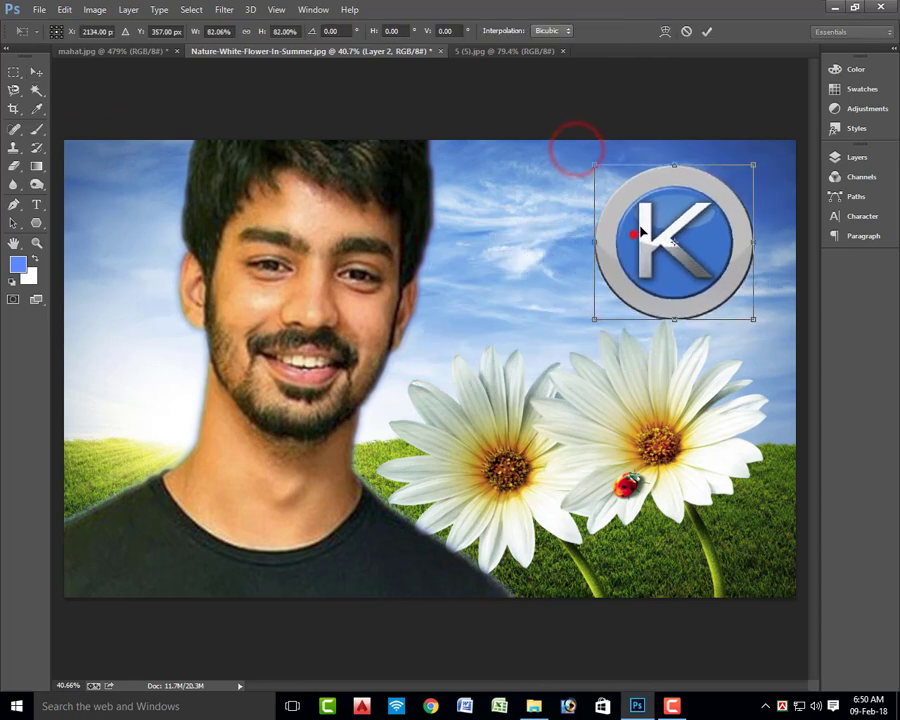
{"action": "left_click_drag", "start_coordinate": [635, 232], "coordinate": [642, 229]}
{"action": "key", "text": "Return"}
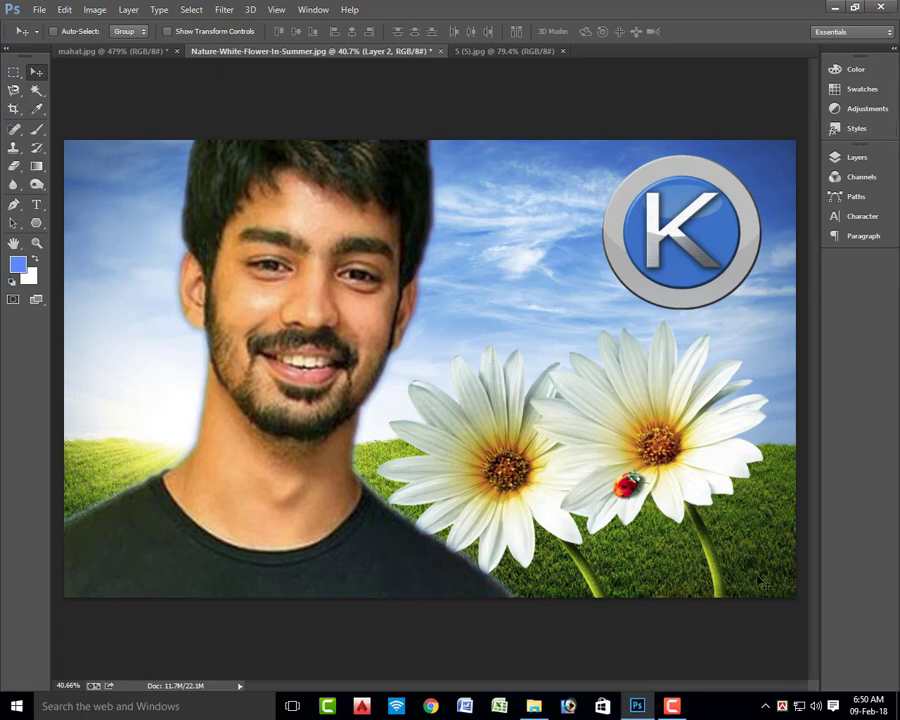
Open the red mug image 10 (13).jpg from the file folder as a separate document
{"action": "left_click", "coordinate": [533, 706]}
{"action": "left_click_drag", "start_coordinate": [625, 103], "coordinate": [620, 55]}
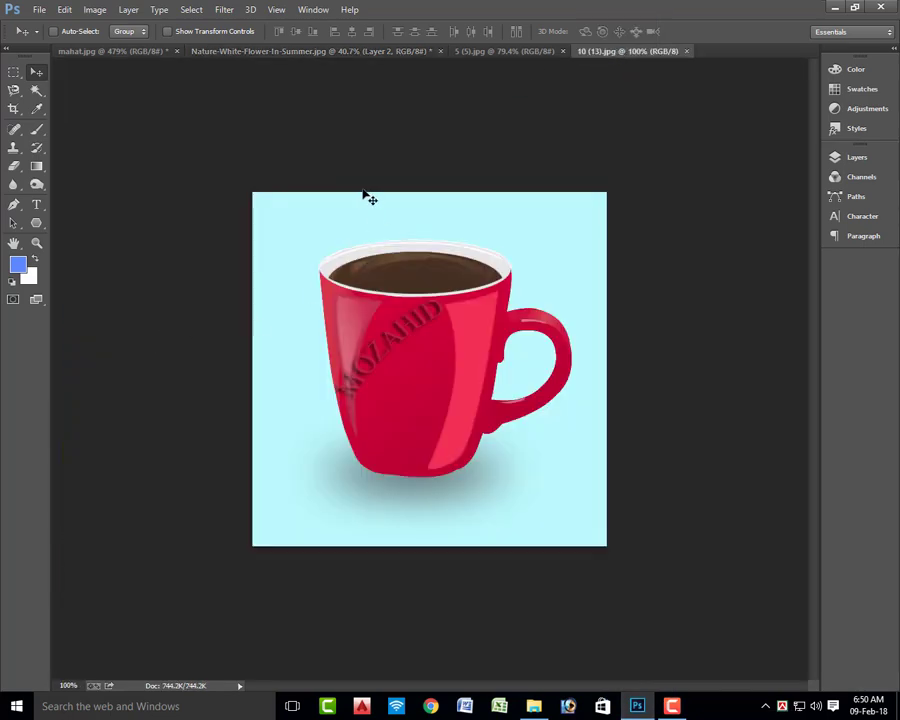
{"action": "scroll", "coordinate": [410, 372], "scroll_direction": "down", "scroll_amount": 2}
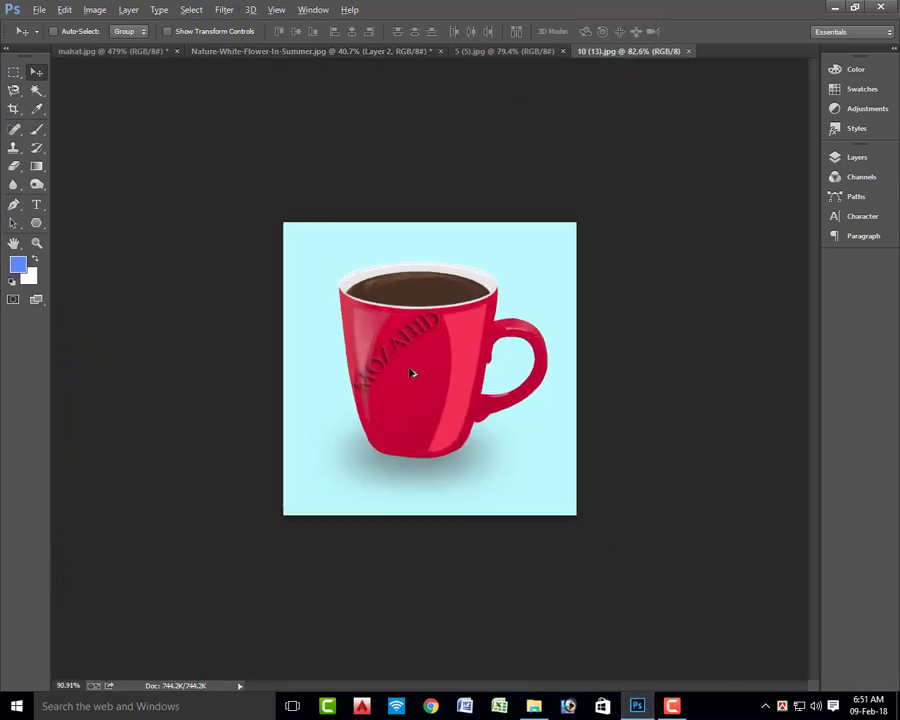
{"action": "scroll", "coordinate": [410, 372], "scroll_direction": "up", "scroll_amount": 5}
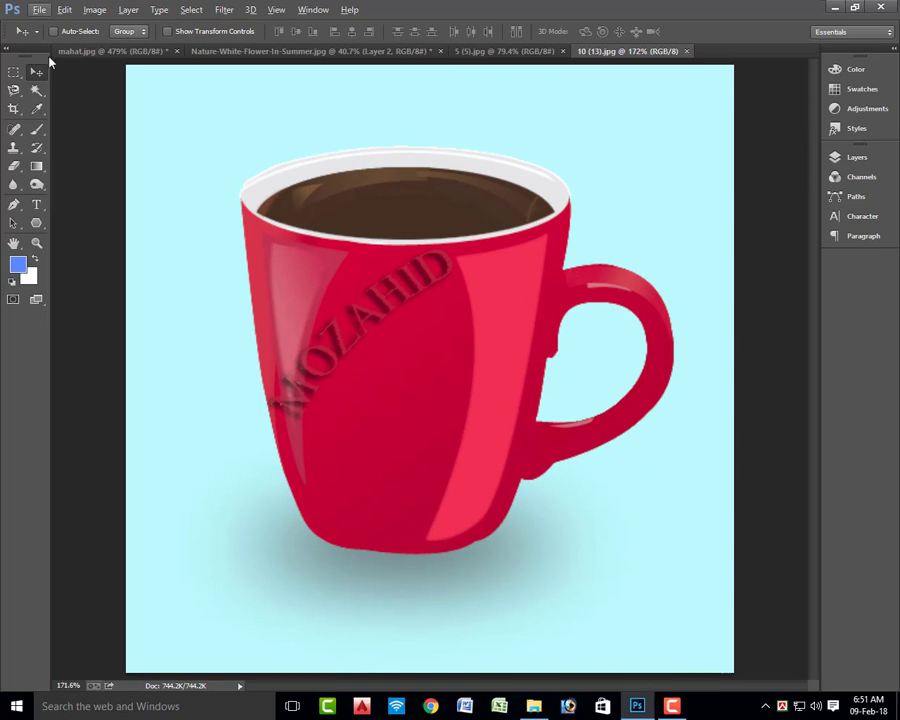
Select the mug's red body with the Magic Wand at tolerance 45, then clear it and reselect at tolerance 60
{"action": "left_click", "coordinate": [36, 88]}
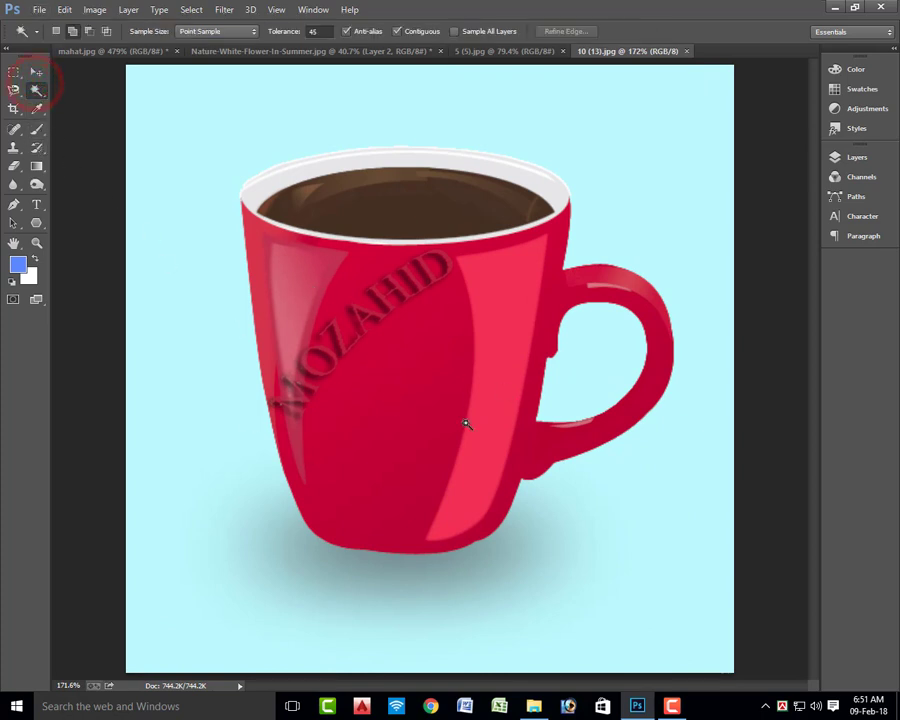
{"action": "left_click", "coordinate": [422, 410]}
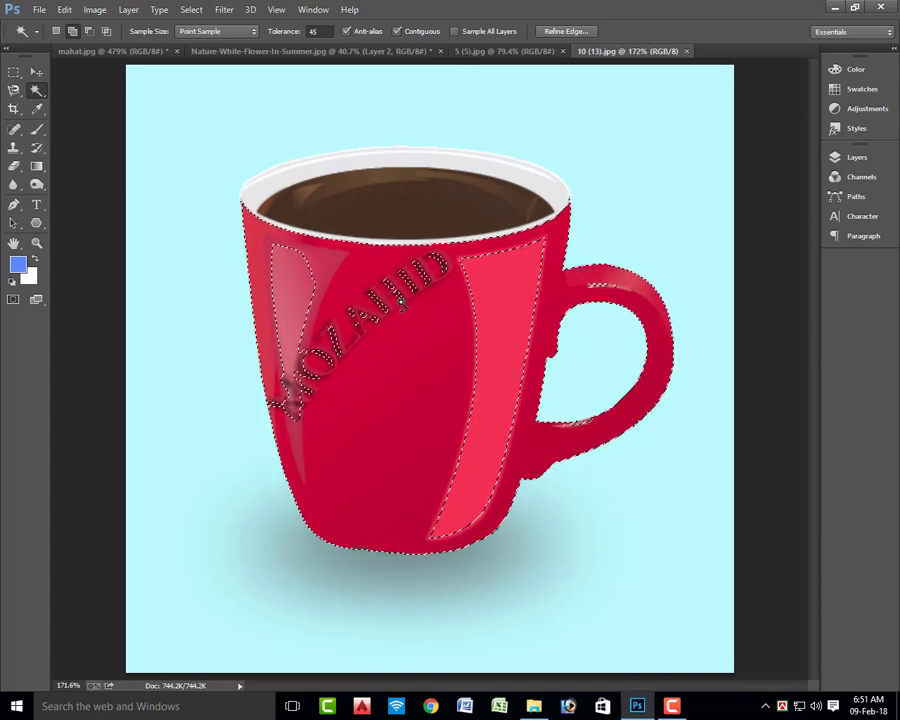
{"action": "left_click", "coordinate": [326, 32]}
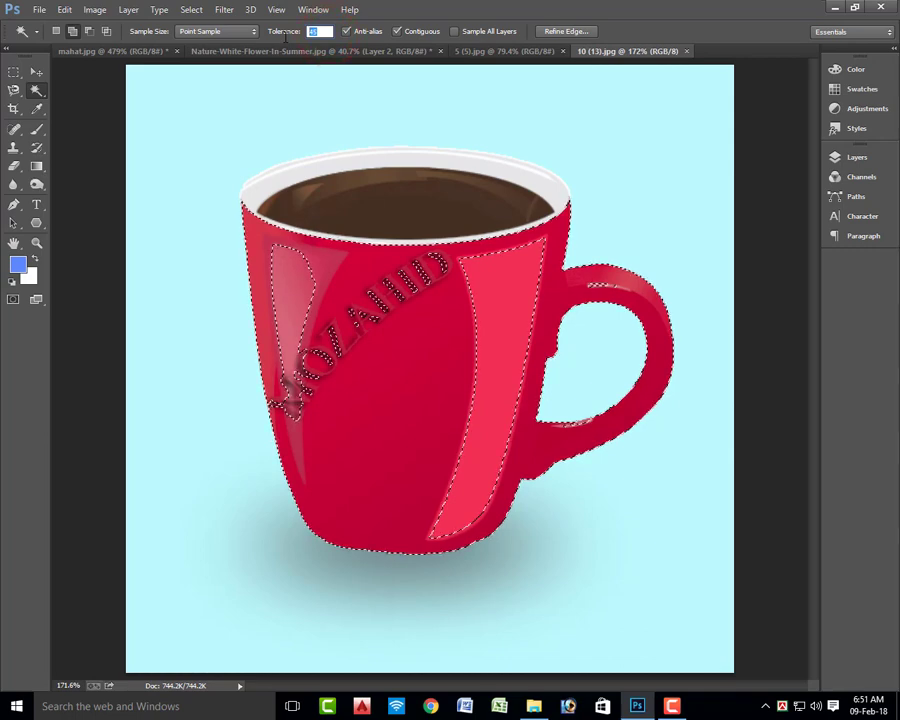
{"action": "type", "text": "60"}
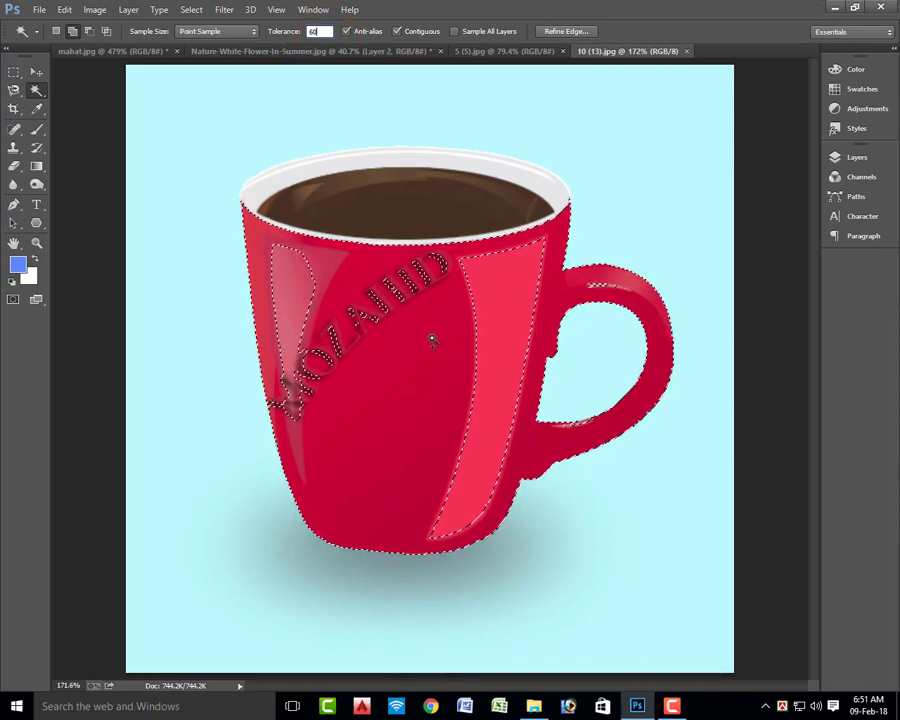
{"action": "key", "text": "ctrl+d"}
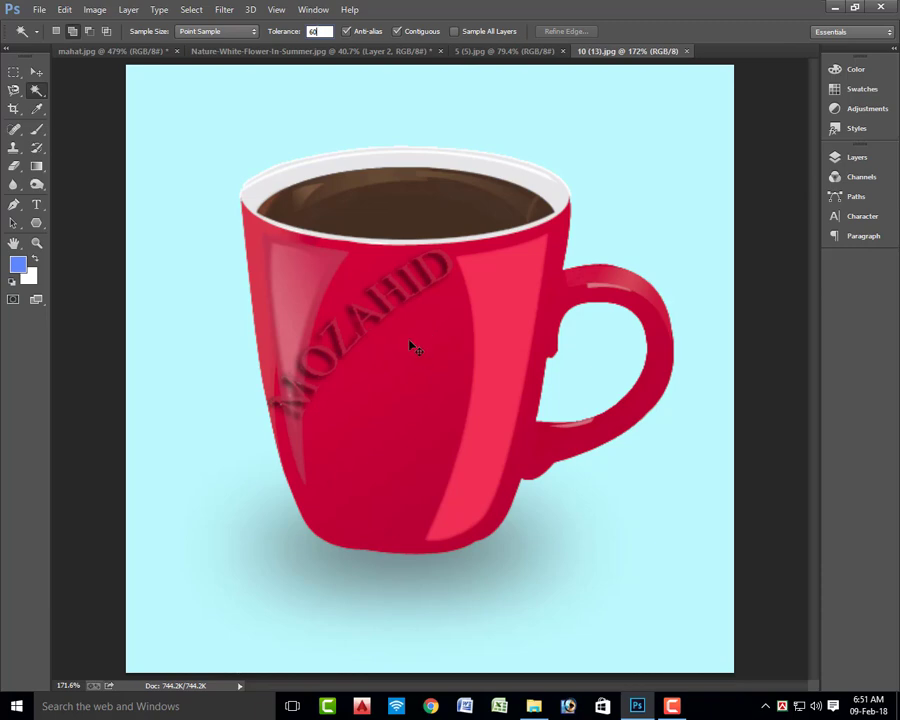
{"action": "left_click", "coordinate": [408, 344]}
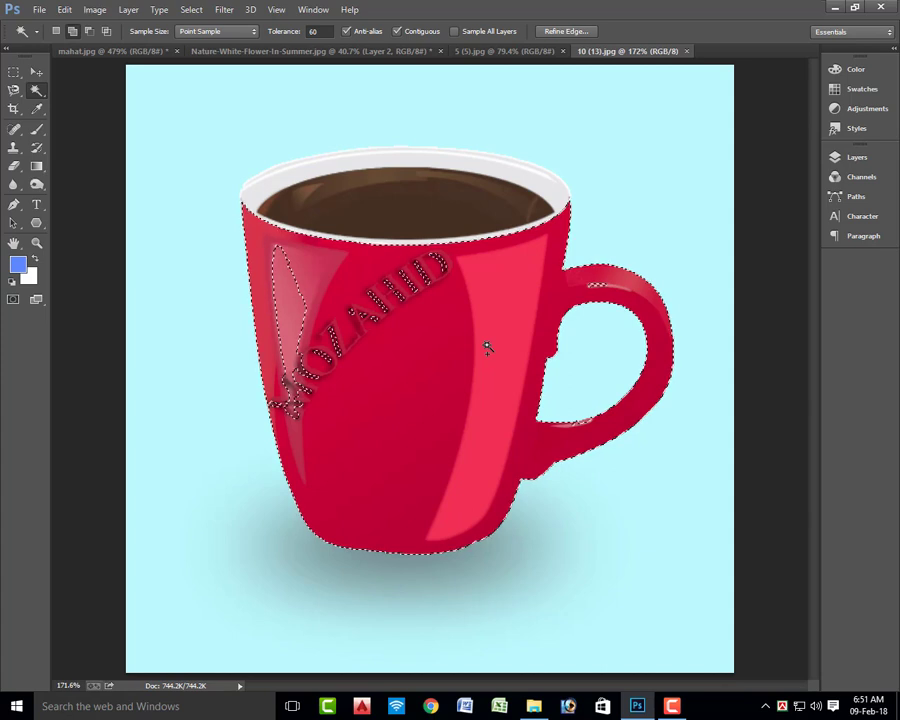
Deselect, select the light blue background around the mug and add the shadow beneath it to the selection
{"action": "key", "text": "ctrl+d"}
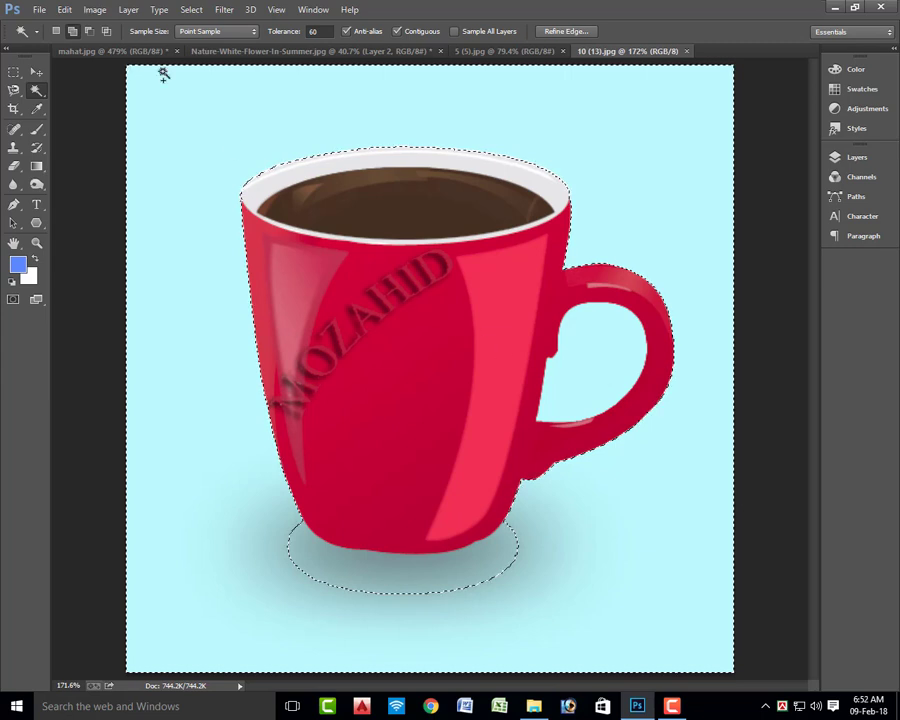
{"action": "left_click", "coordinate": [70, 32]}
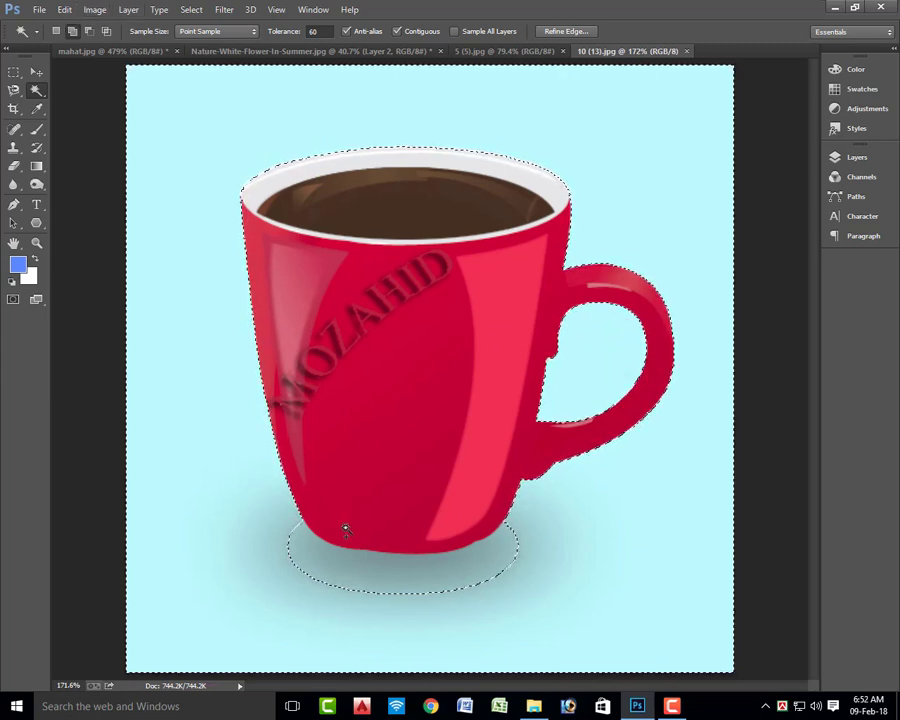
{"action": "key", "text": "ctrl+z"}
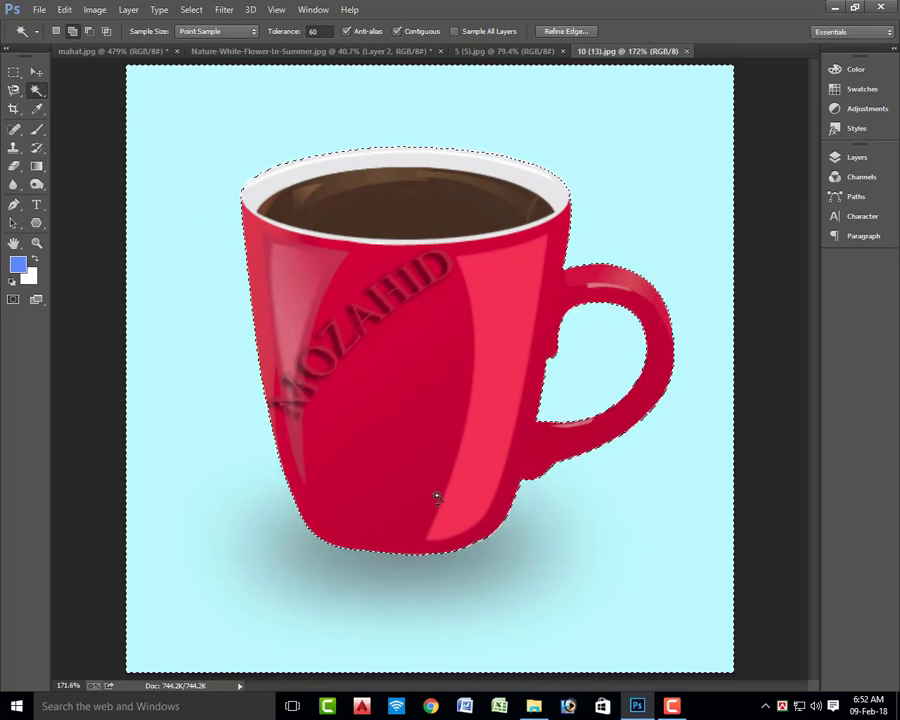
Add the mug's red body to the background selection, undo that addition and set the Magic Wand tolerance to 10
{"action": "left_click", "coordinate": [548, 278], "text": "alt"}
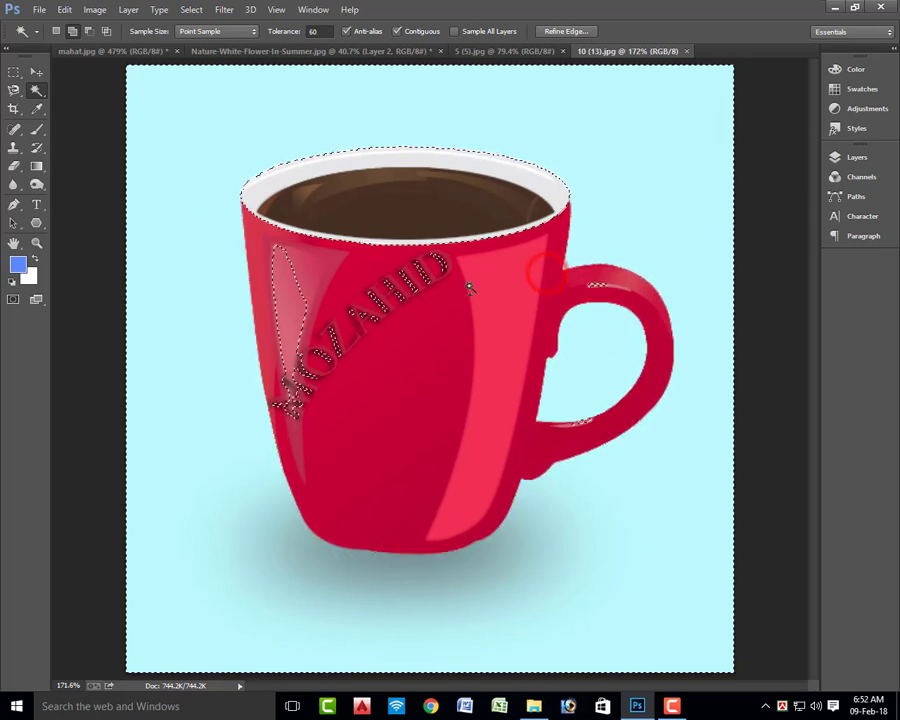
{"action": "left_click", "coordinate": [472, 365], "text": "shift"}
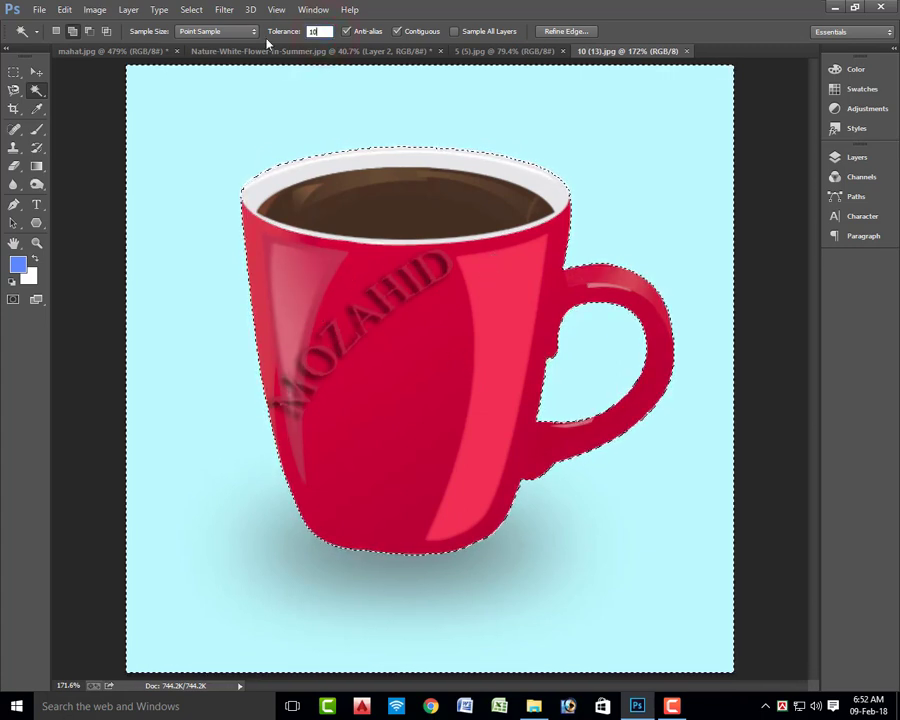
Add the mug's light red highlight stripe to the selection, then remove it using the subtract mode
{"action": "left_click", "coordinate": [498, 315], "text": "alt"}
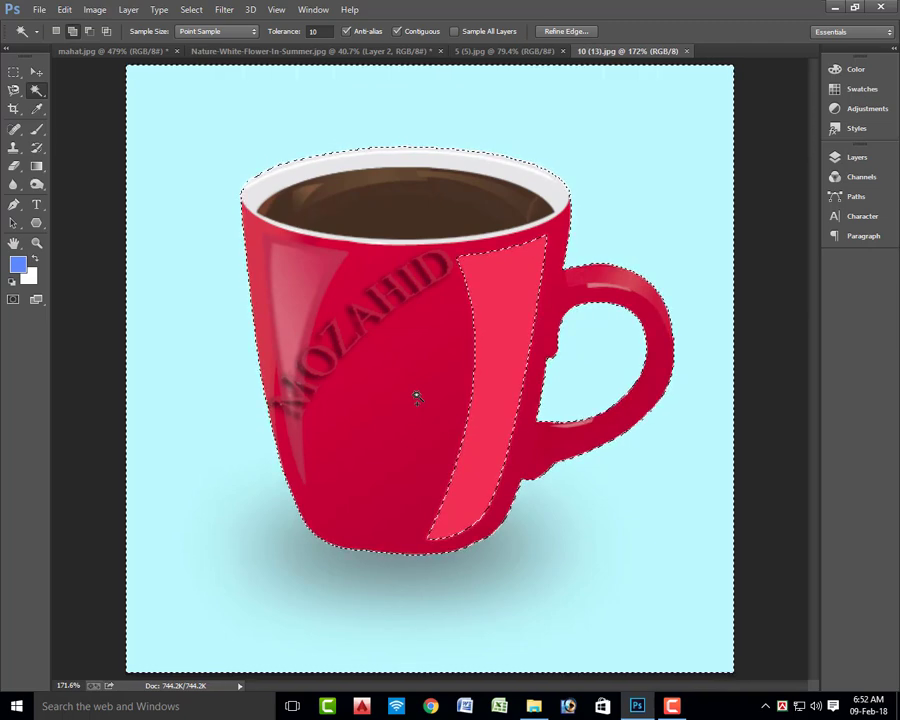
{"action": "left_click", "coordinate": [88, 31]}
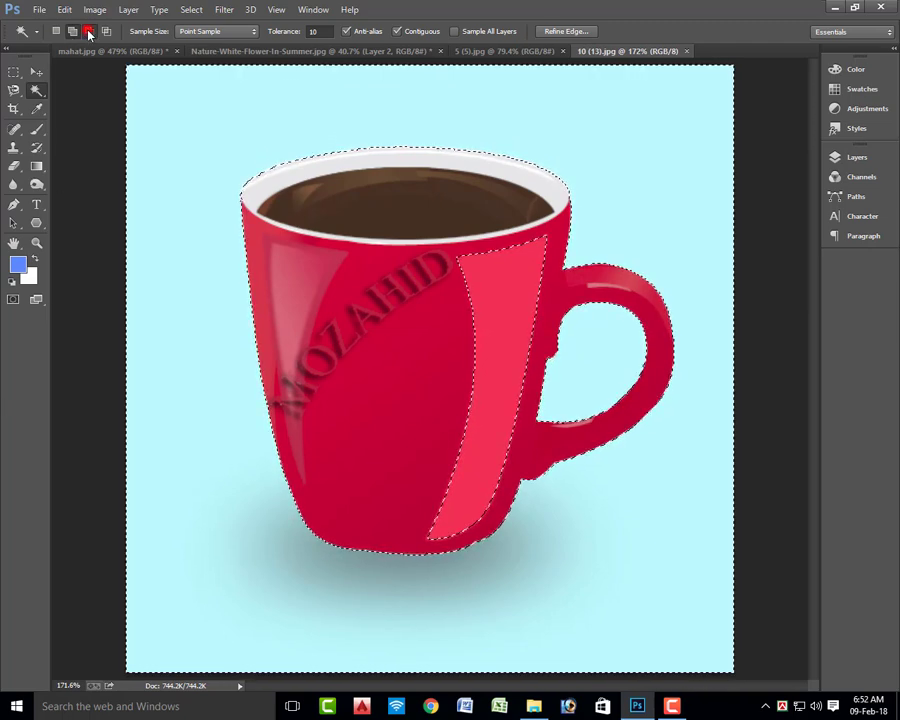
{"action": "left_click", "coordinate": [497, 292]}
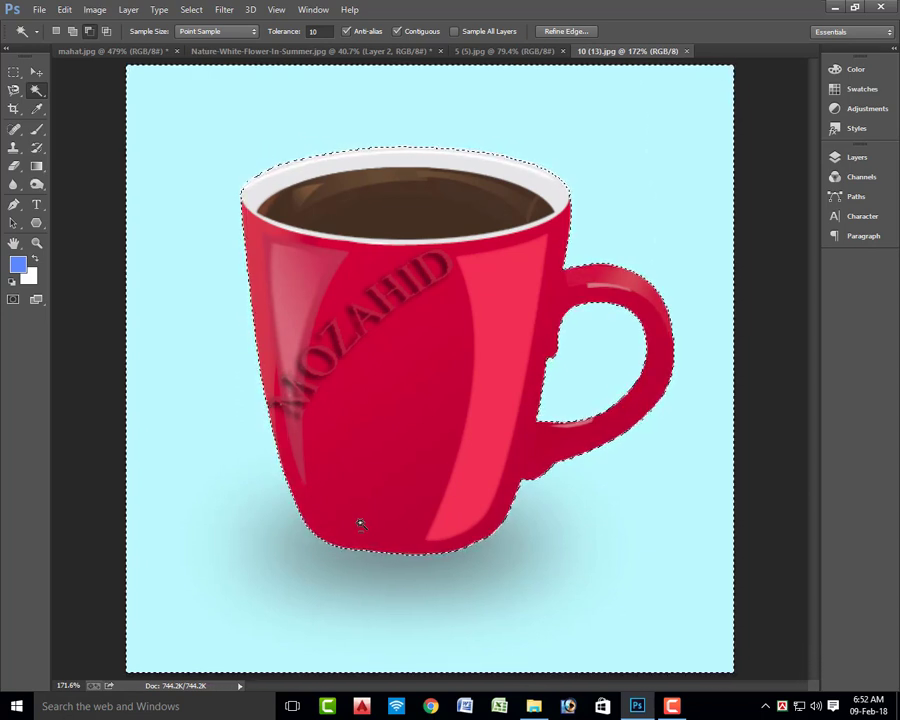
Invert the background selection to select the mug and copy it
{"action": "right_click", "coordinate": [381, 321]}
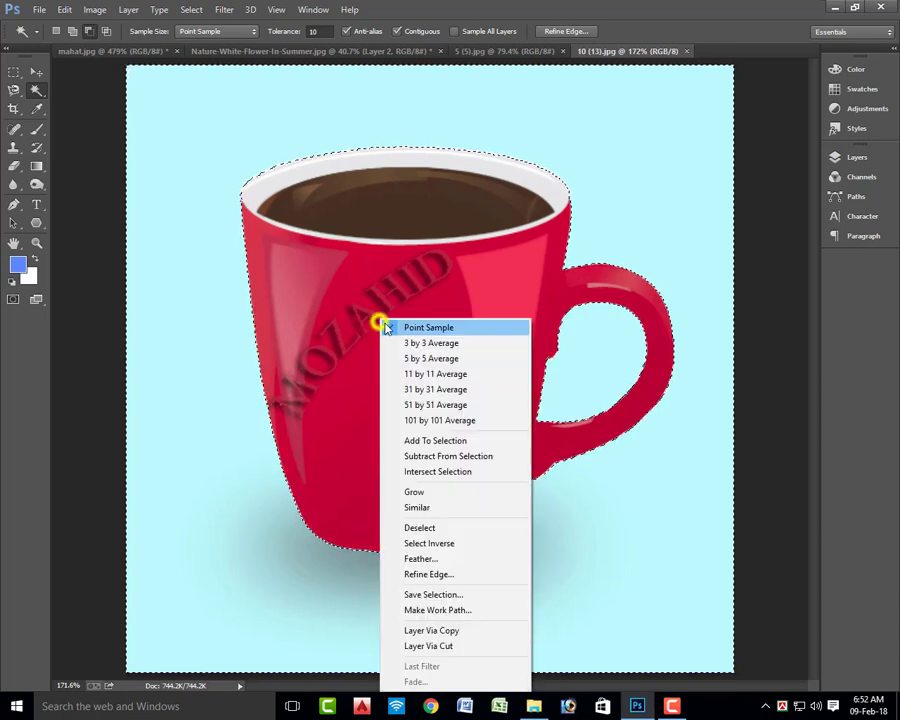
{"action": "left_click", "coordinate": [431, 543]}
{"action": "left_click", "coordinate": [63, 10]}
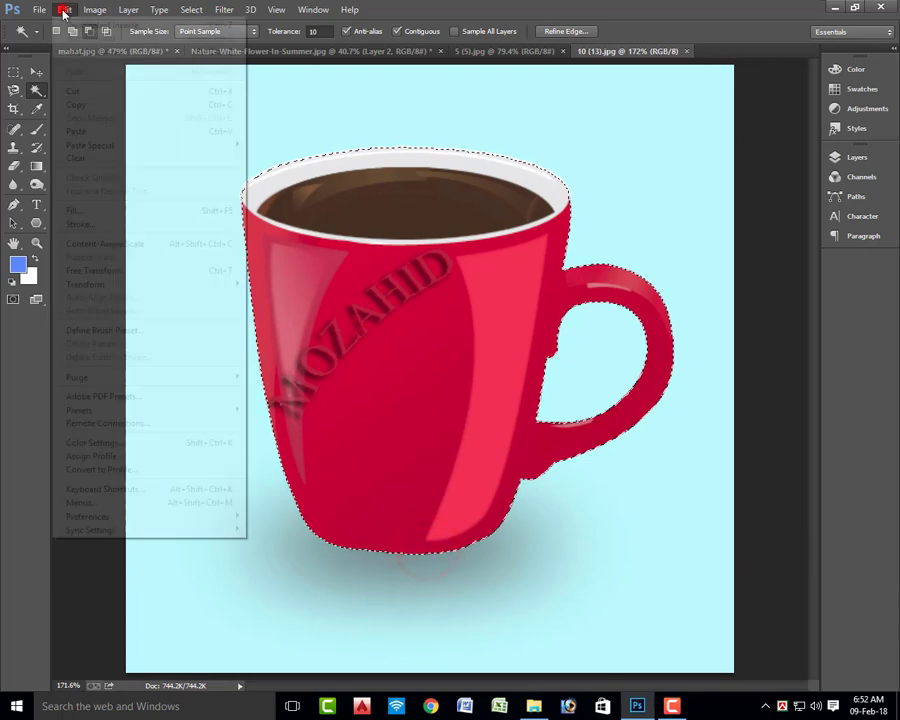
{"action": "left_click", "coordinate": [110, 105]}
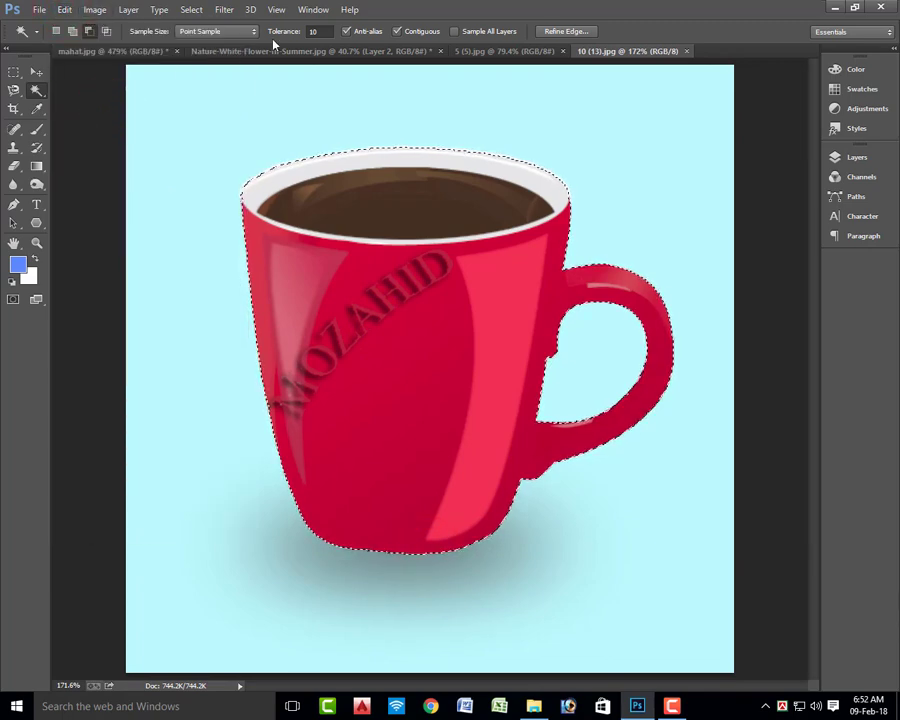
Review the open nature composite, portrait and K logo documents
{"action": "left_click", "coordinate": [327, 51]}
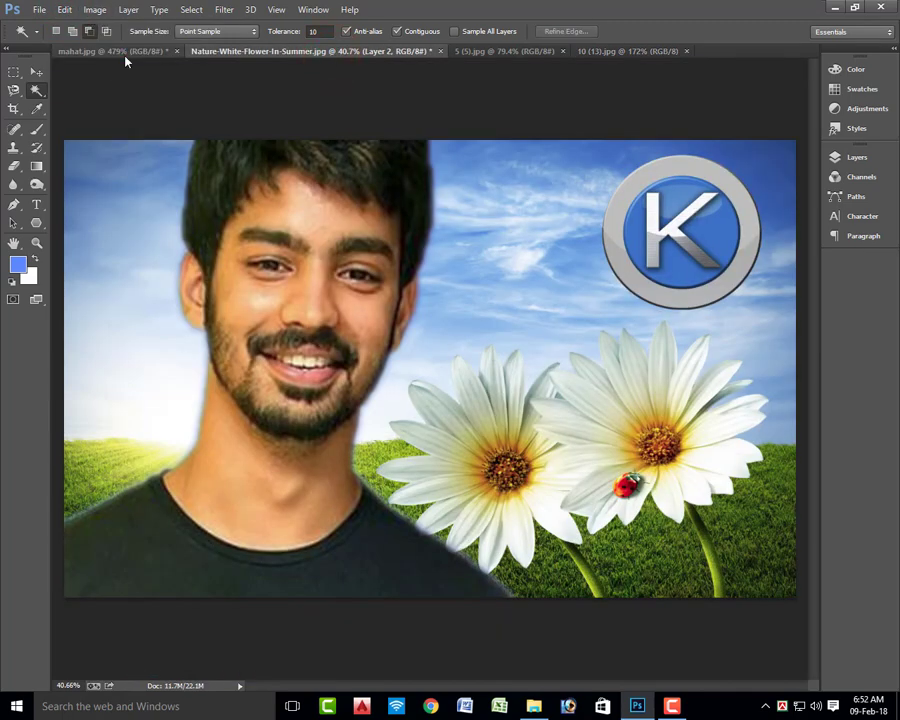
{"action": "left_click", "coordinate": [122, 52]}
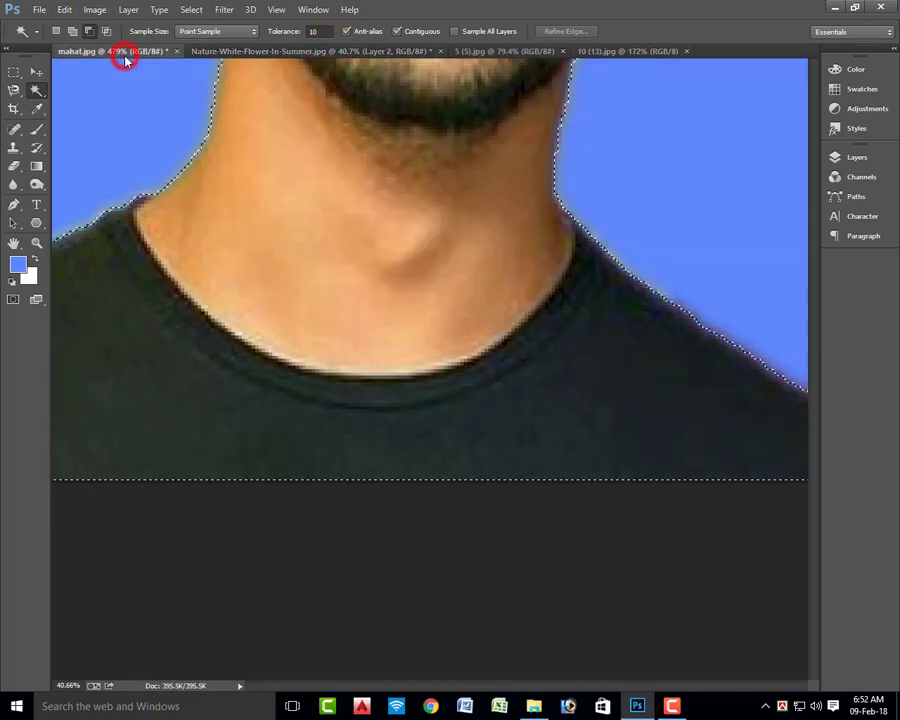
{"action": "left_click", "coordinate": [258, 50]}
{"action": "left_click", "coordinate": [522, 51]}
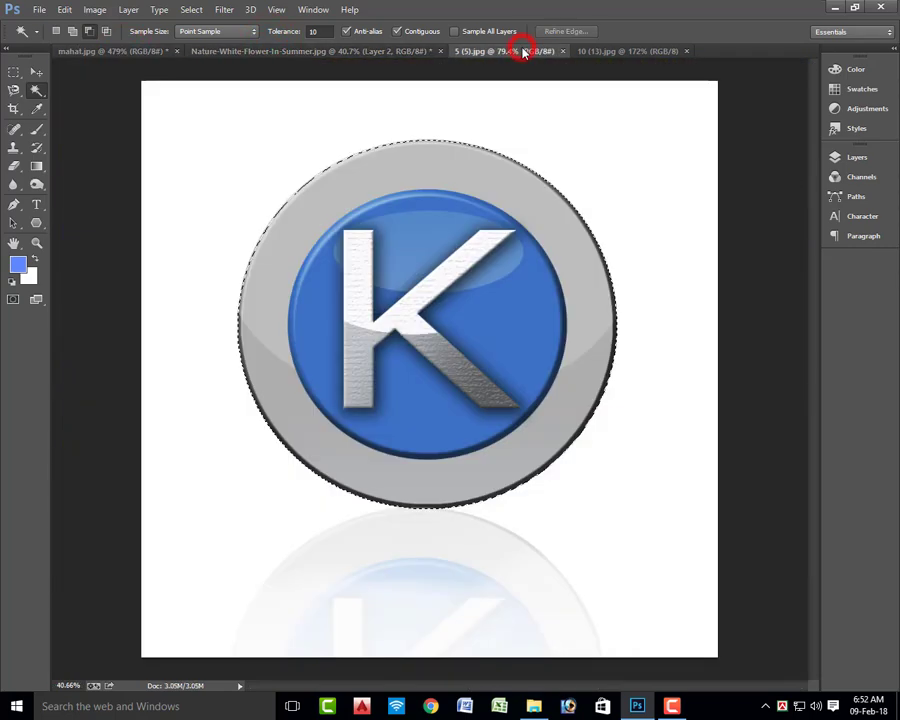
Clear the selection in the K logo document 5 (5).jpg and paste the copied mug onto it
{"action": "left_click", "coordinate": [633, 50]}
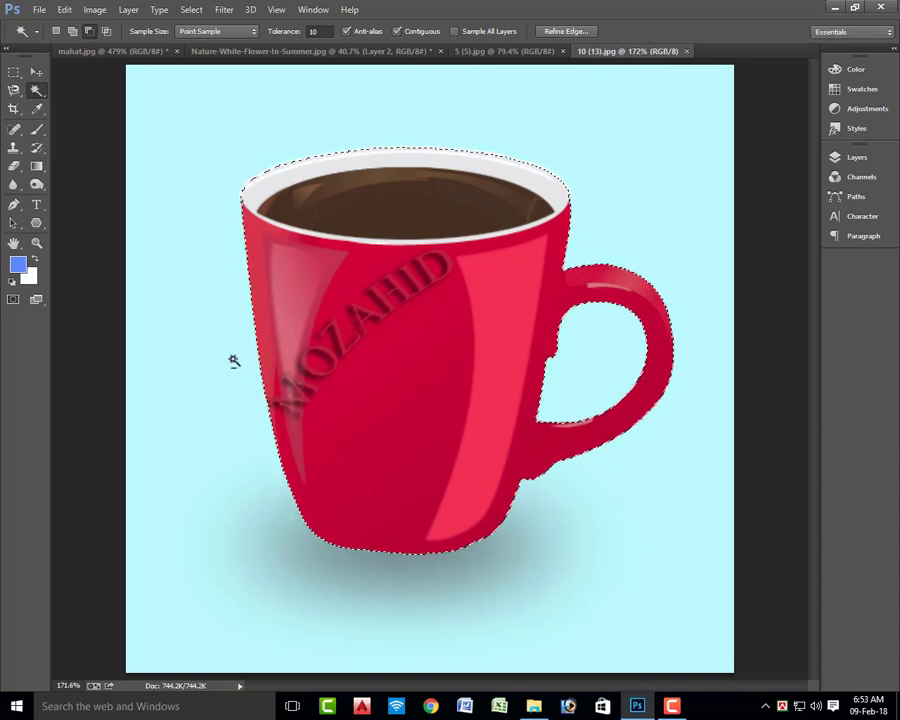
{"action": "scroll", "coordinate": [233, 361], "scroll_direction": "down", "scroll_amount": 1}
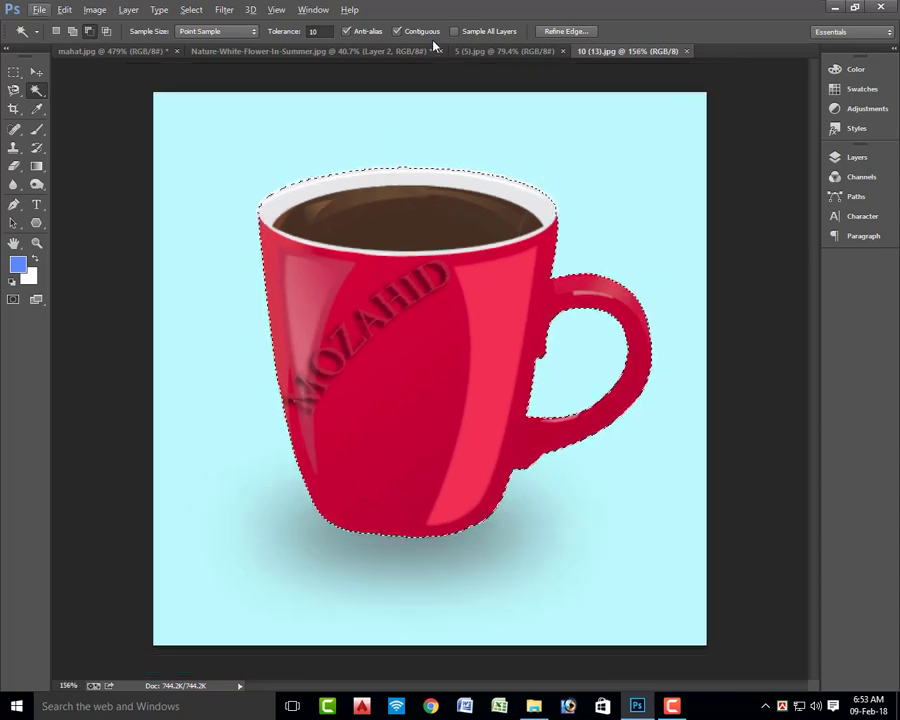
{"action": "left_click", "coordinate": [474, 51]}
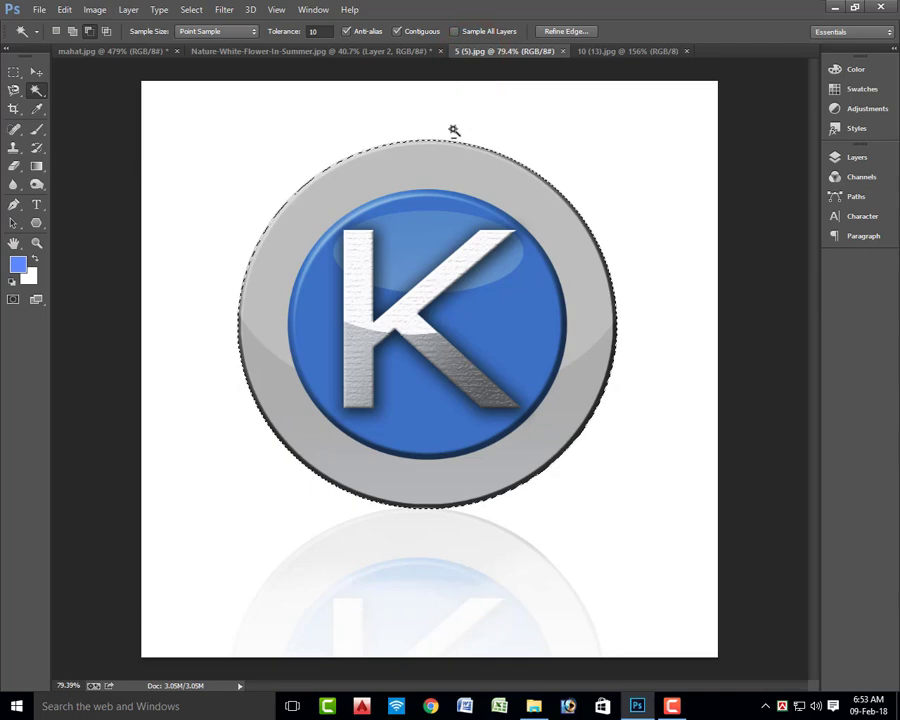
{"action": "key", "text": "ctrl+d"}
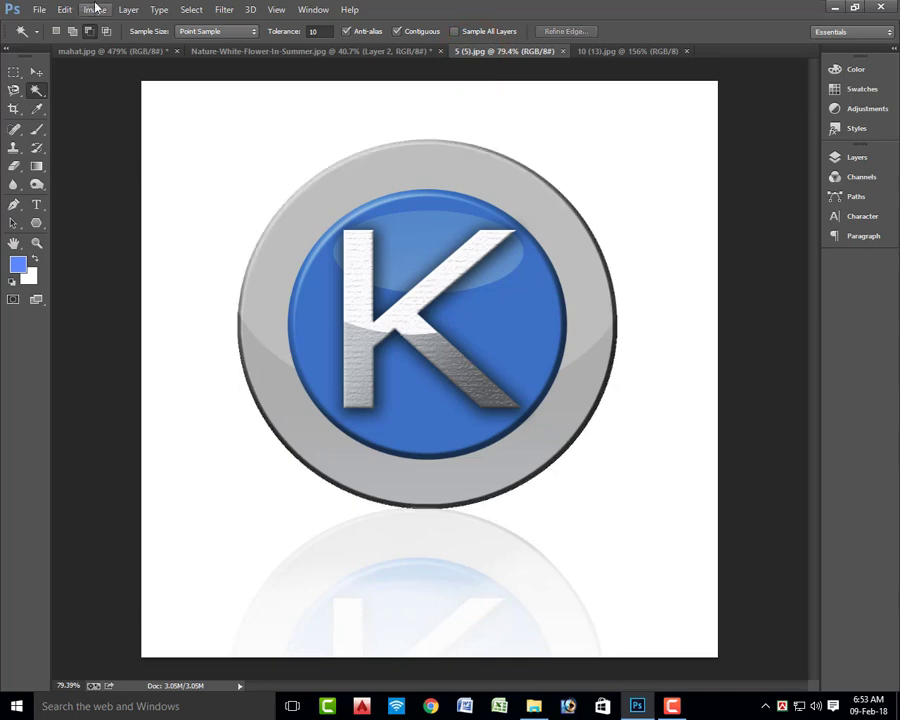
{"action": "left_click", "coordinate": [64, 10]}
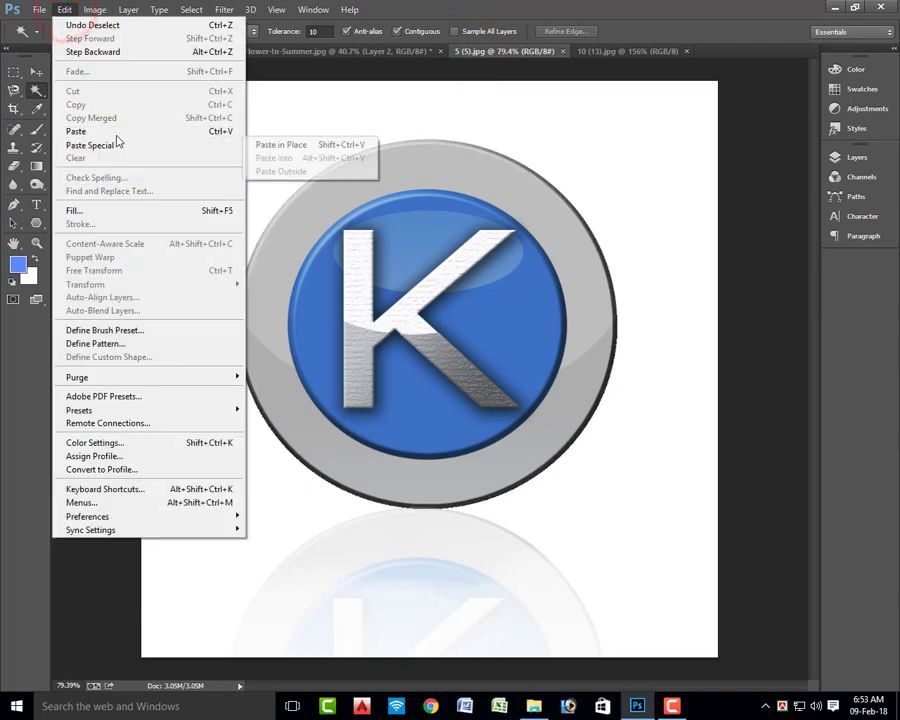
{"action": "left_click", "coordinate": [117, 136]}
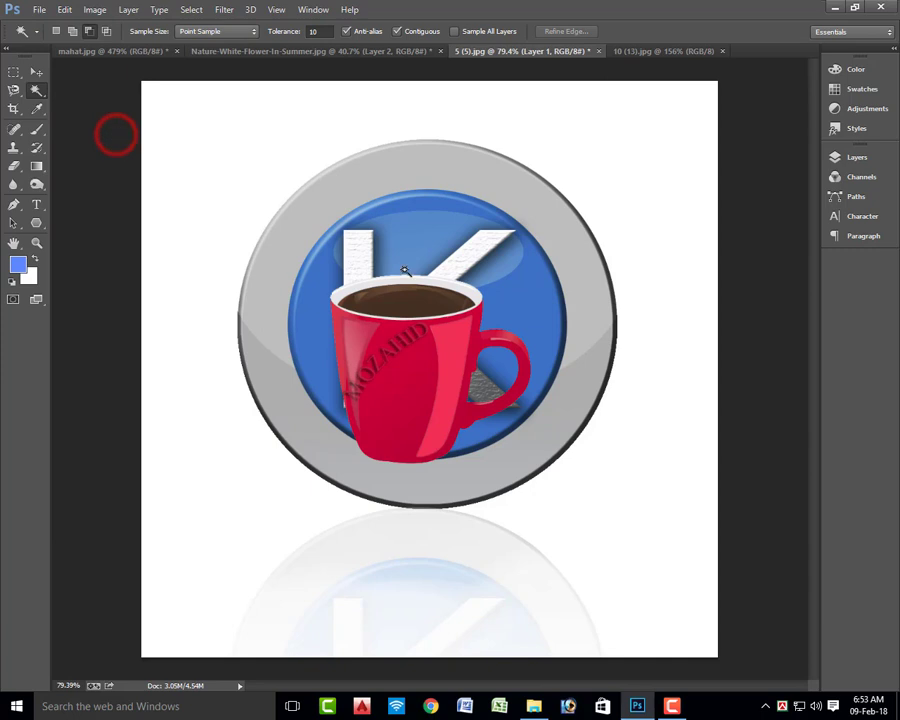
Move the pasted mug off the K logo, scale it down and place it in the picture's upper-left corner
{"action": "left_click", "coordinate": [38, 74]}
{"action": "left_click_drag", "start_coordinate": [408, 381], "coordinate": [244, 549]}
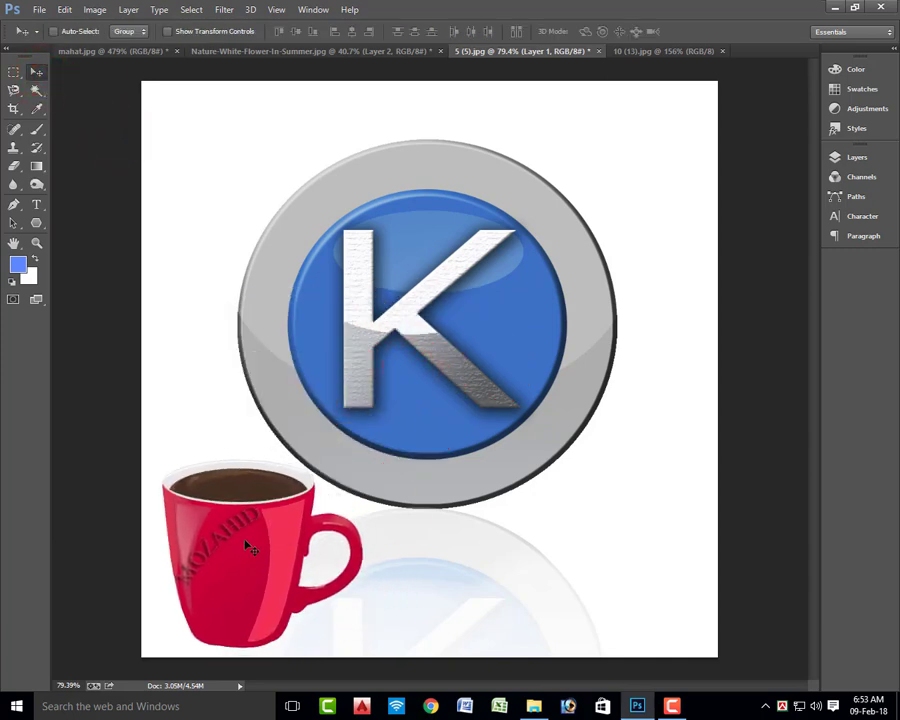
{"action": "key", "text": "ctrl+t"}
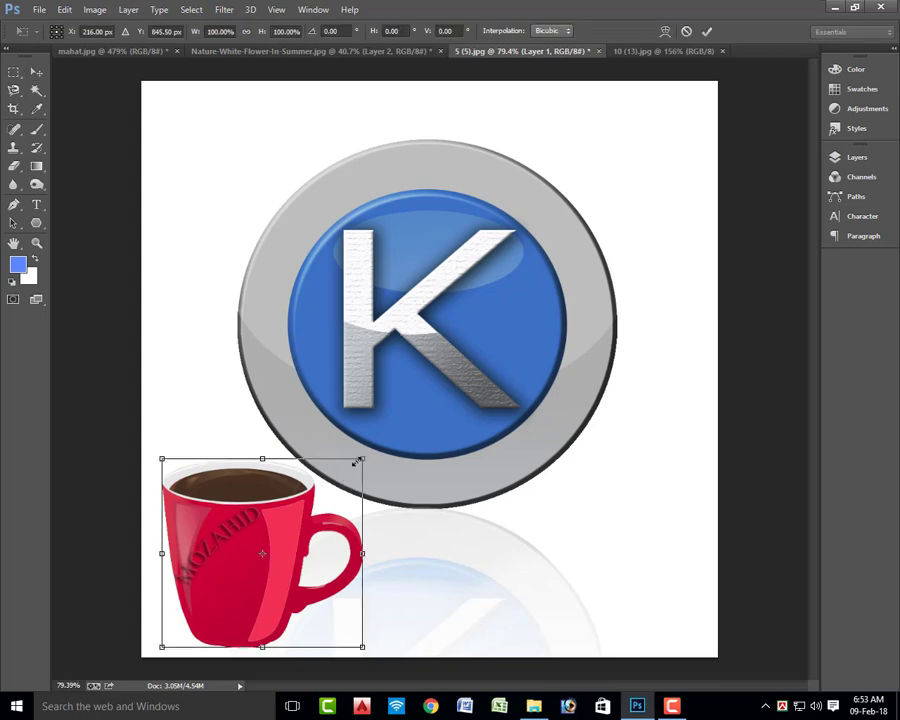
{"action": "left_click_drag", "start_coordinate": [356, 461], "coordinate": [300, 506]}
{"action": "left_click_drag", "start_coordinate": [245, 562], "coordinate": [243, 154]}
{"action": "key", "text": "Return"}
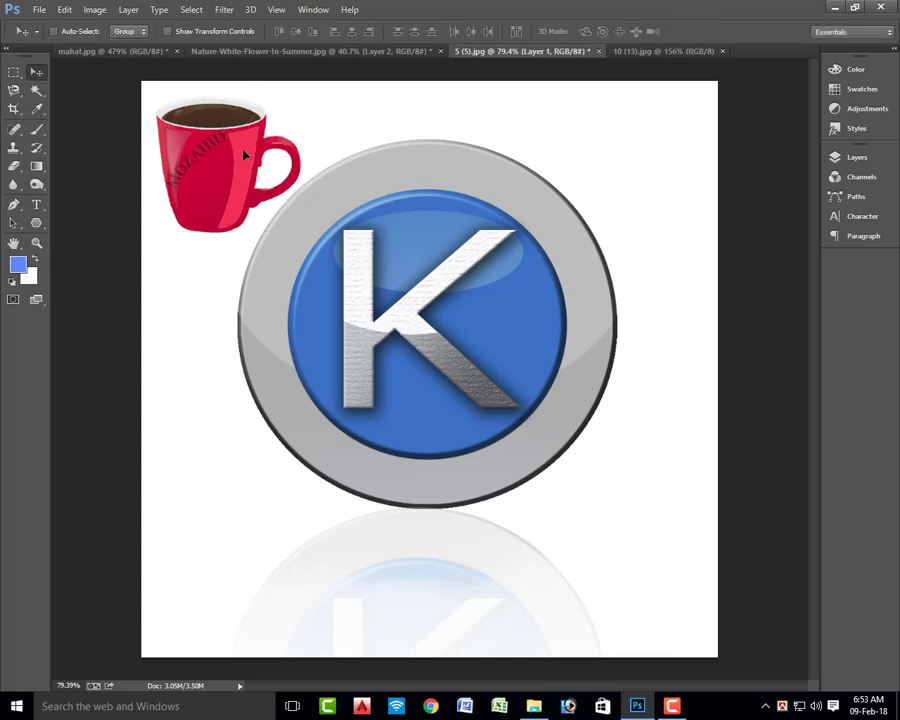